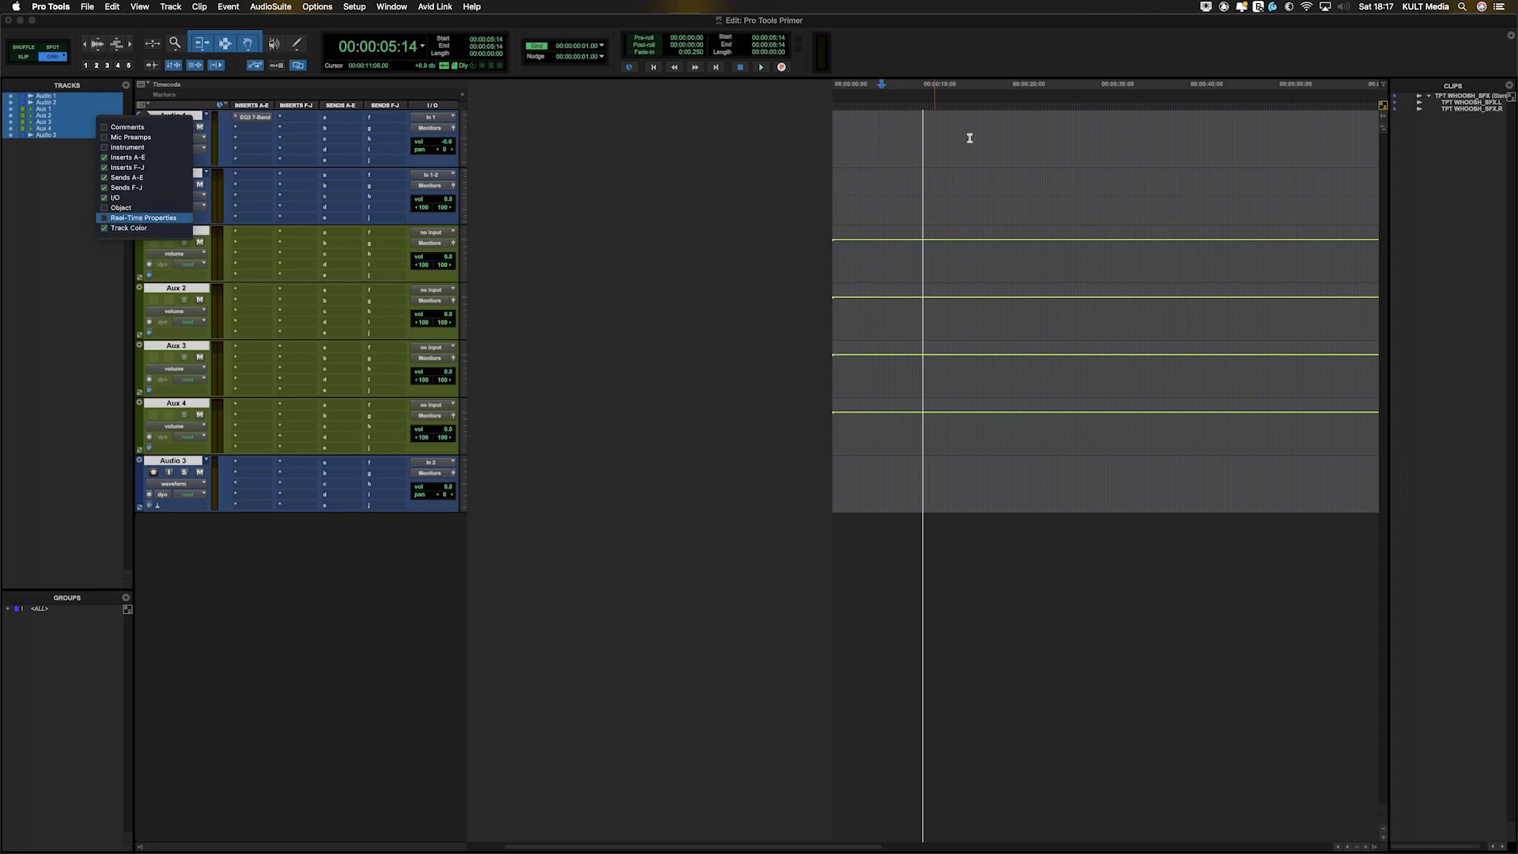
Step: Open Audio 1's floating output fader and lower the track's volume to about -16.3 dB while viewing the Mix window
click(863, 130)
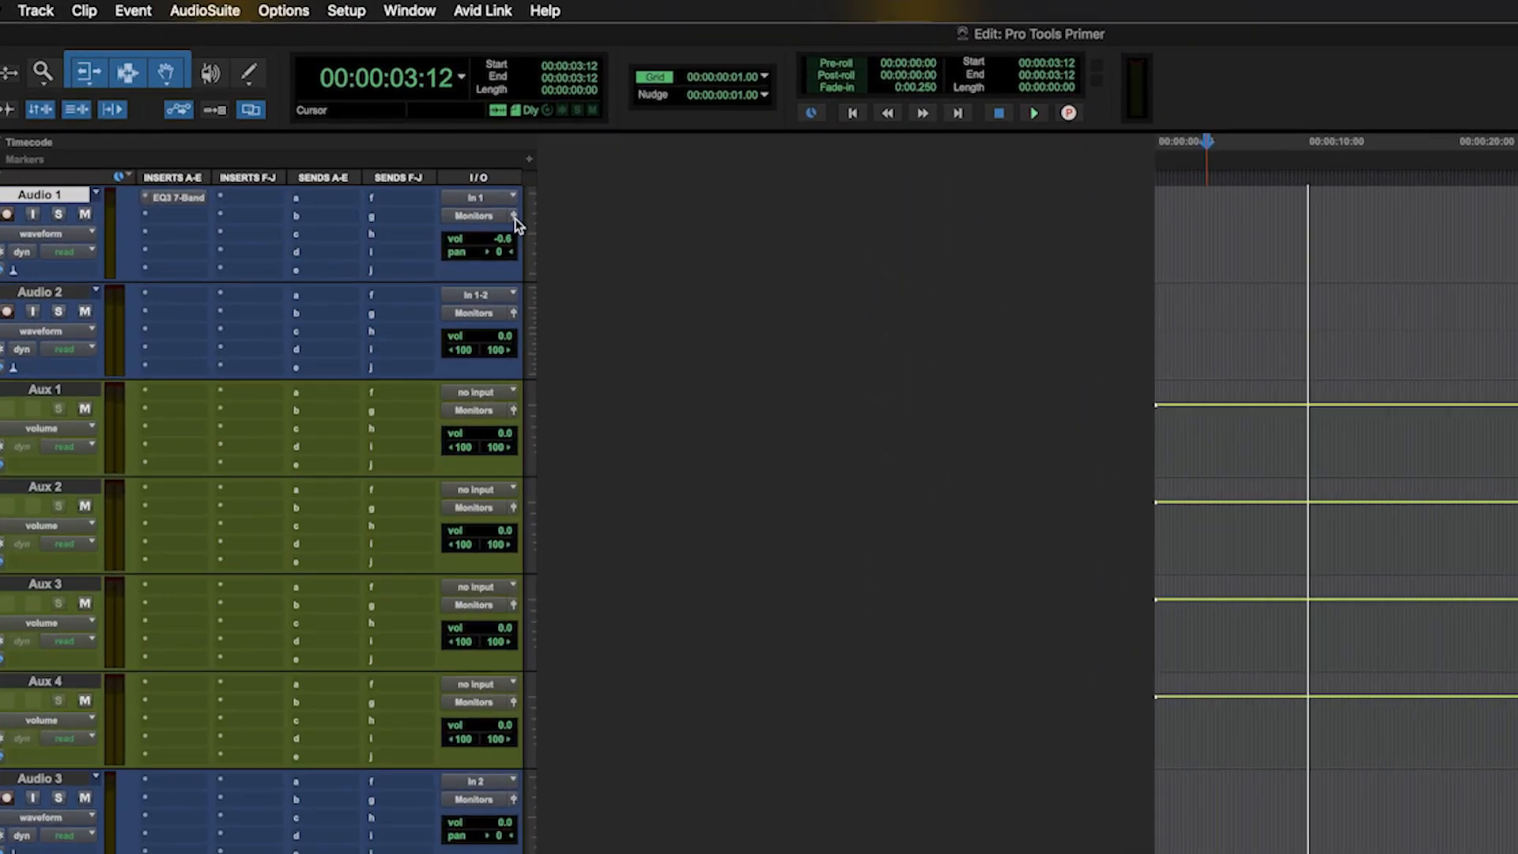
click(517, 222)
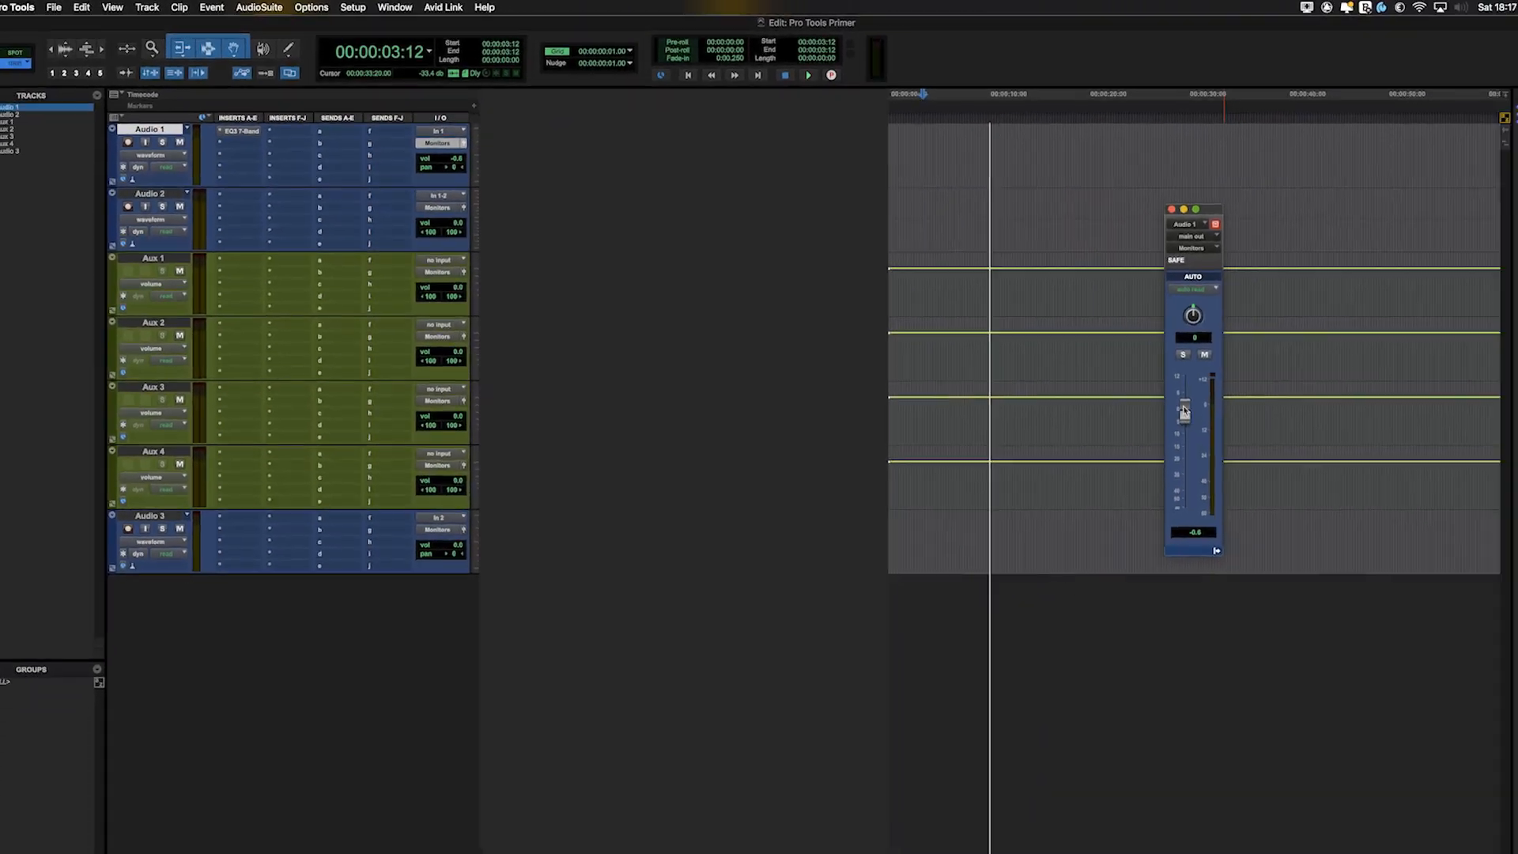
key(super+equal)
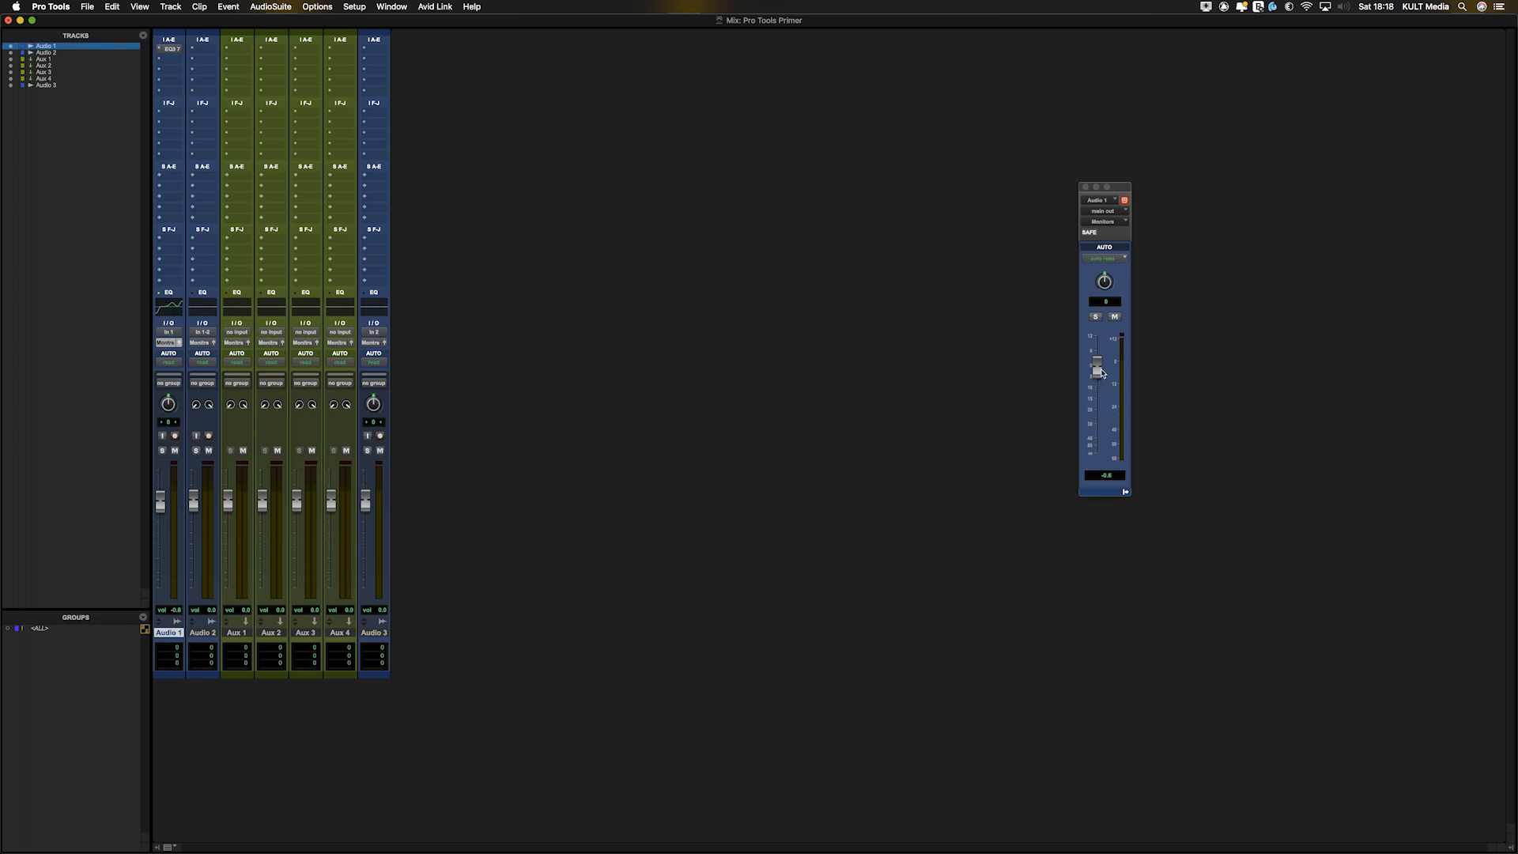
drag(1102, 372, 1110, 407)
key(super+equal)
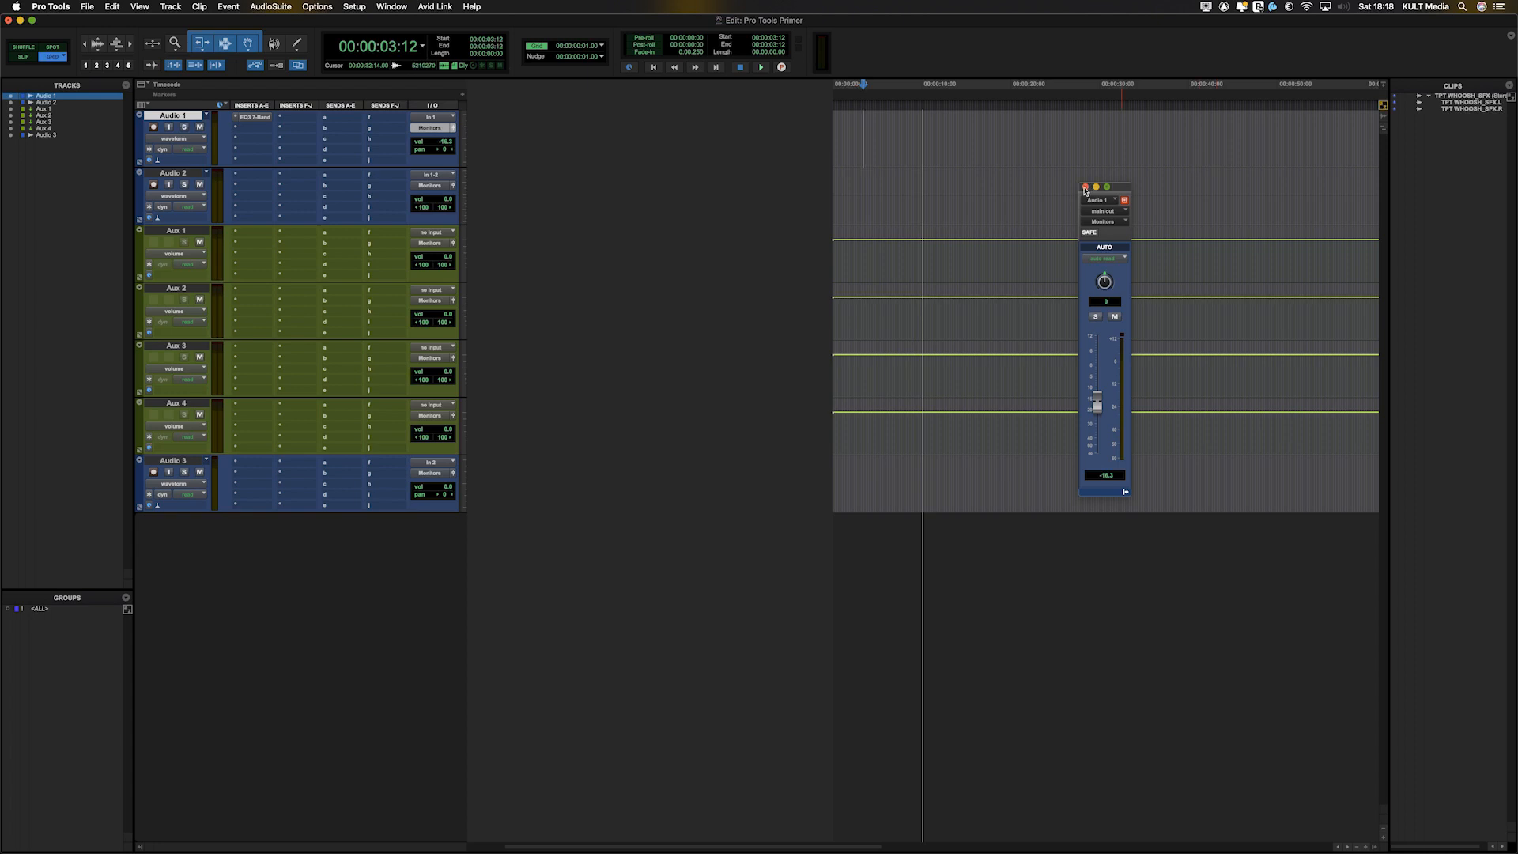
Step: Reopen Audio 1's floating output fader in the Edit window, set the volume to about -12.9 dB, and close it
click(1084, 187)
click(453, 128)
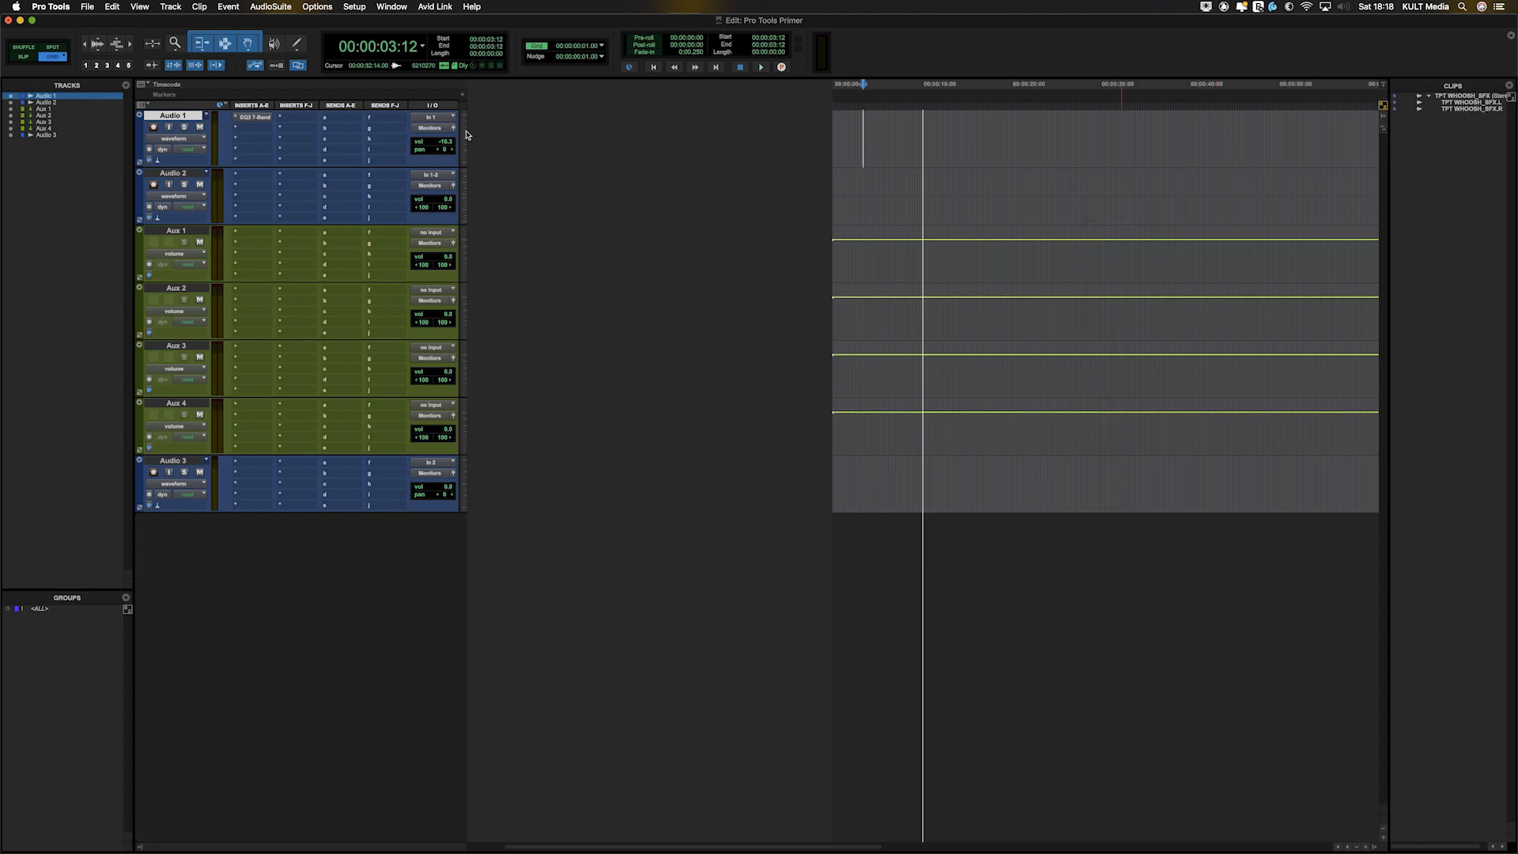
drag(1102, 406, 1091, 187)
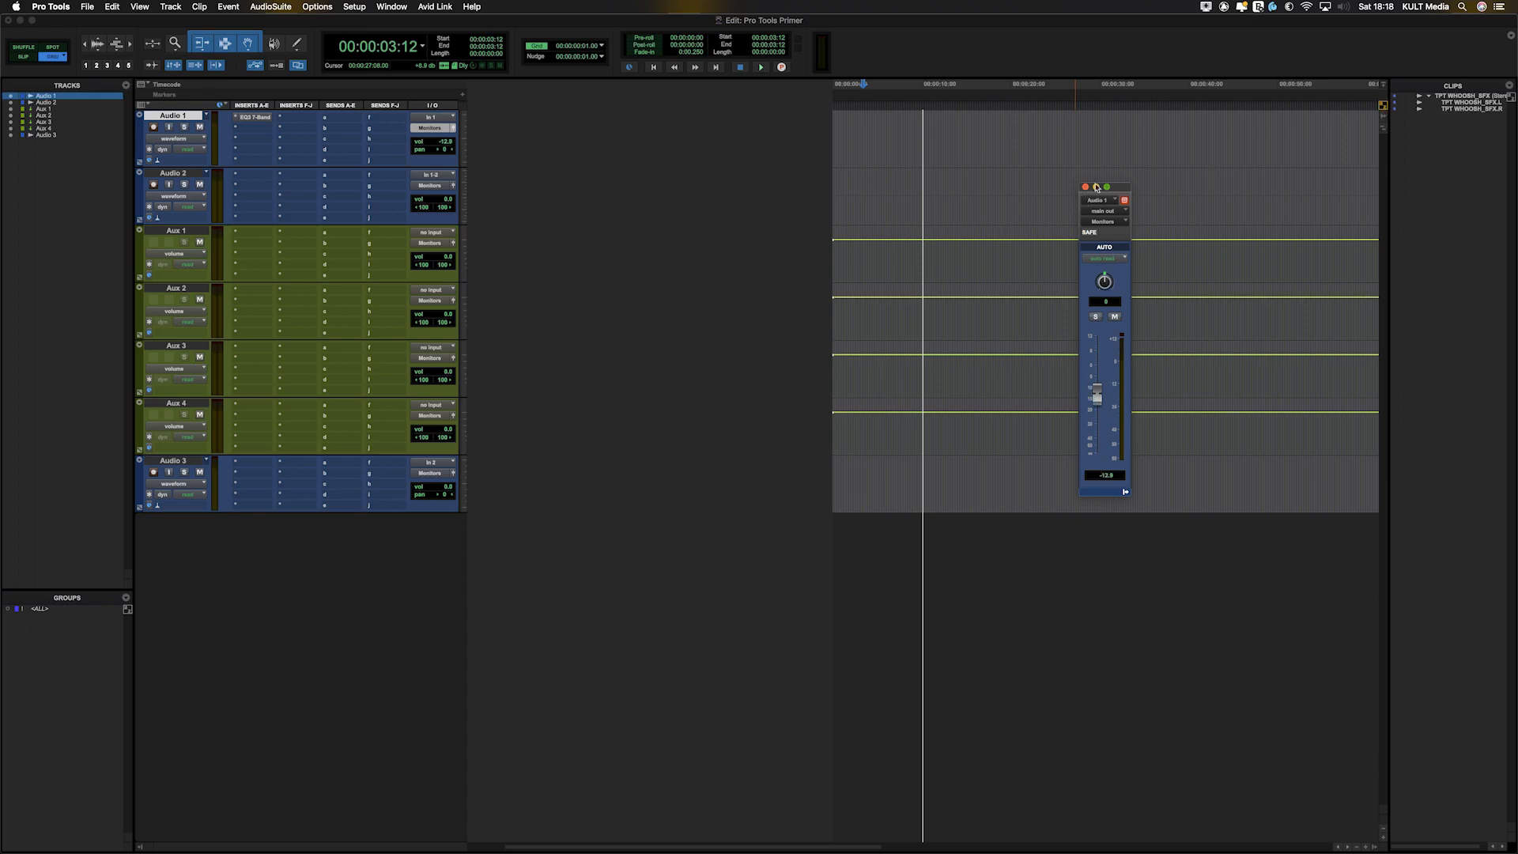
click(1086, 187)
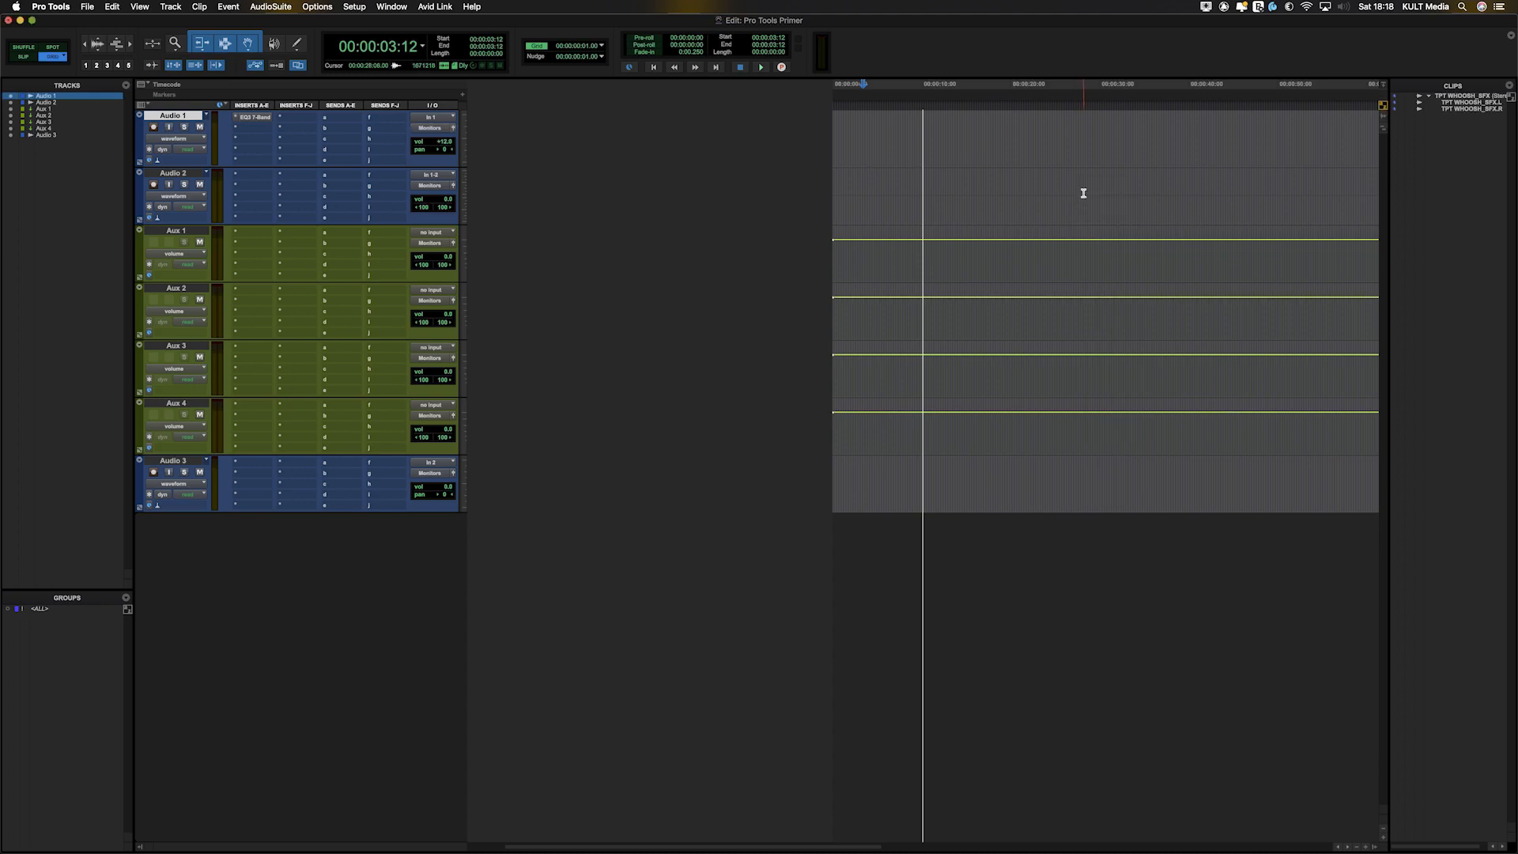
Step: Reset Audio 1's volume to 0.0 in the Edit window, and try raising its Mix window fader before resetting it to 0.0
alt+click(448, 144)
key(super+equal)
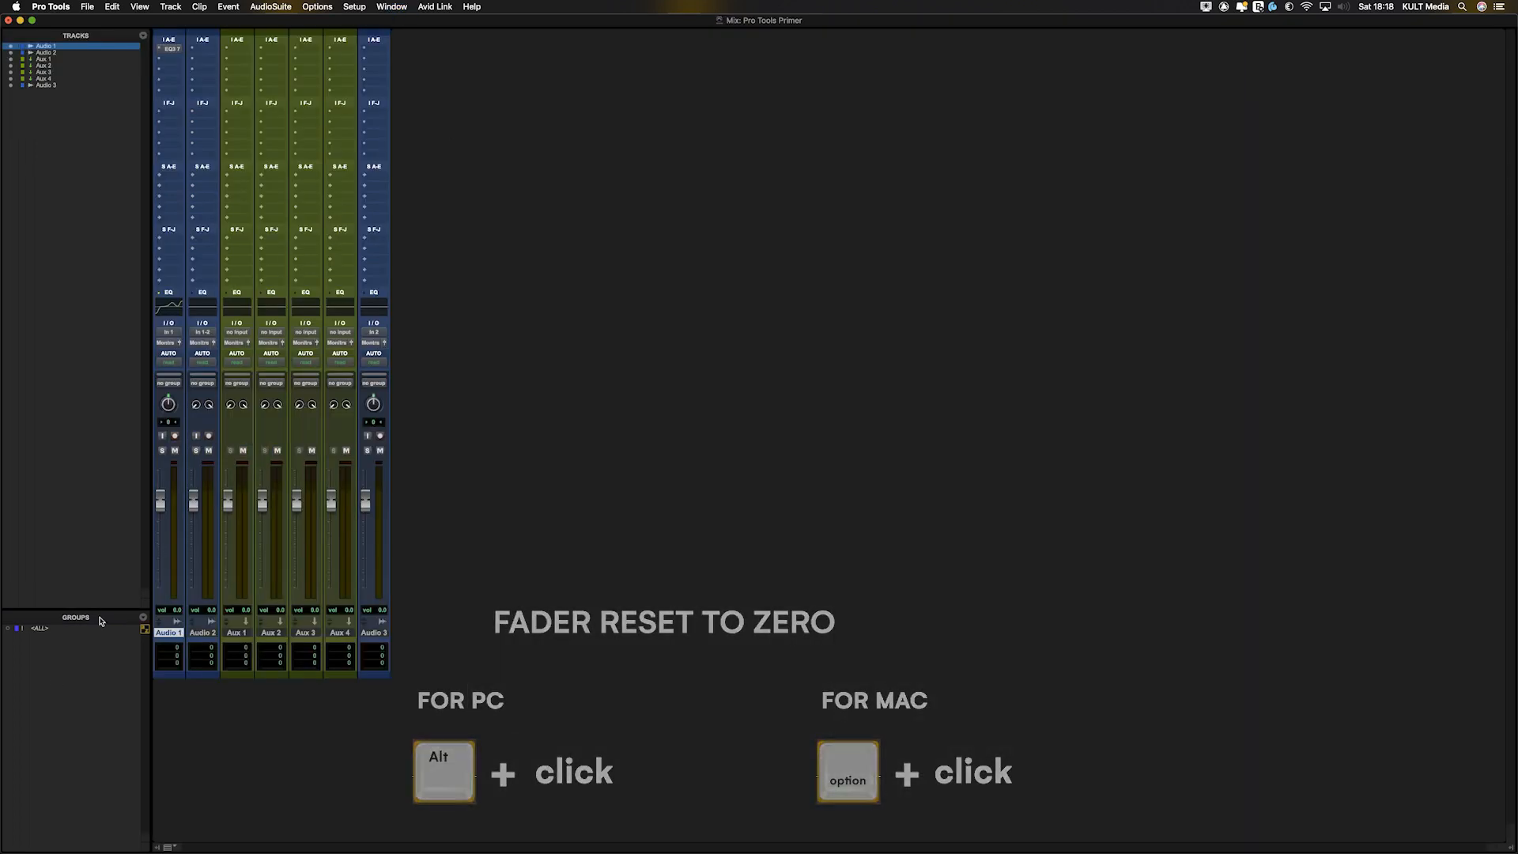
drag(161, 501, 164, 489)
drag(179, 608, 166, 503)
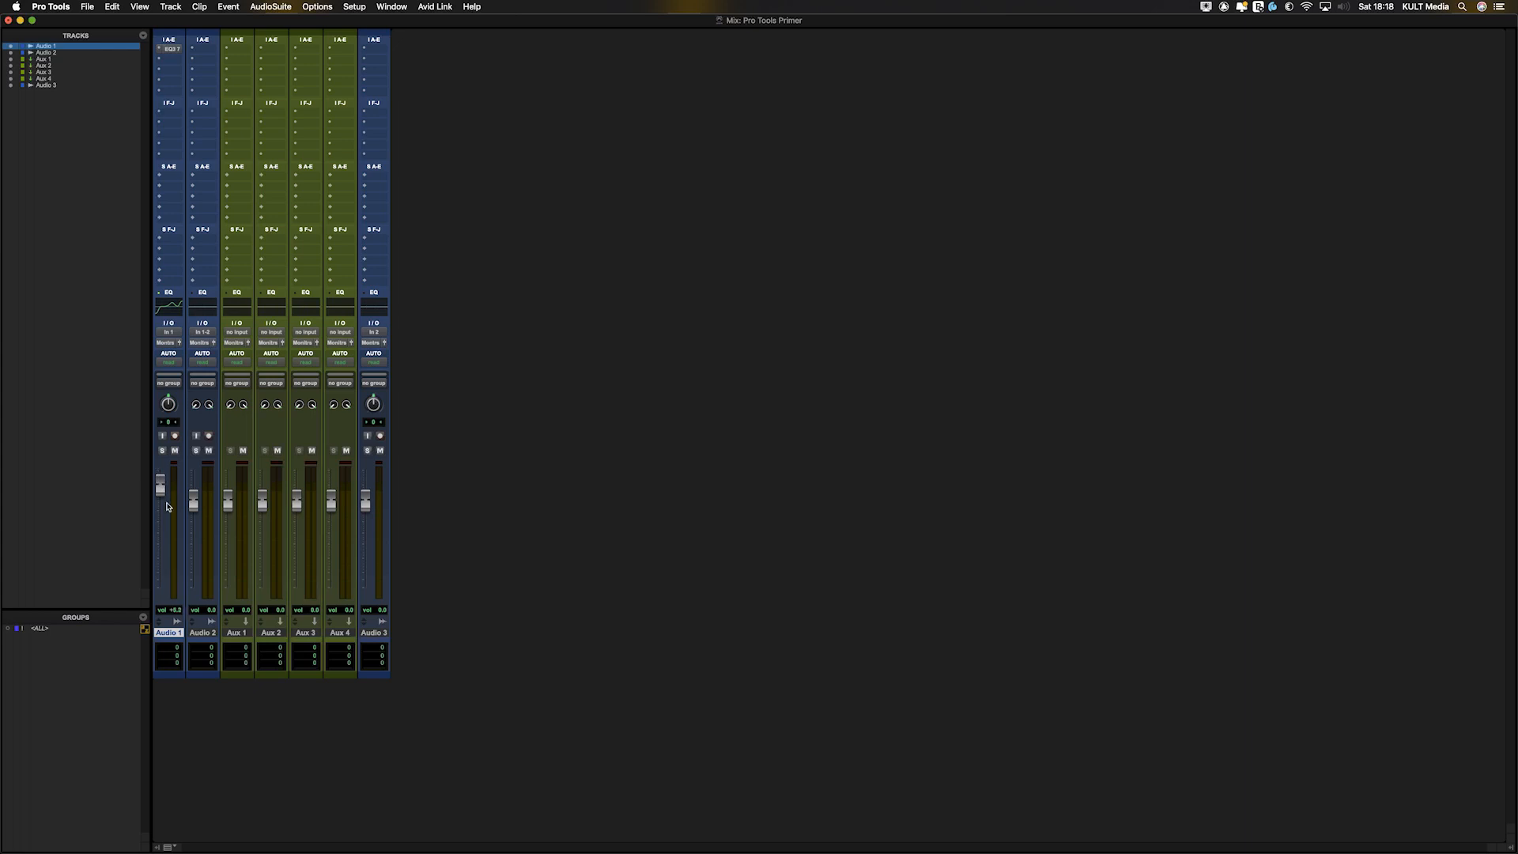
alt+click(160, 491)
key(super+equal)
Step: Select the Audio 2 track and set its track view to blocks
click(847, 177)
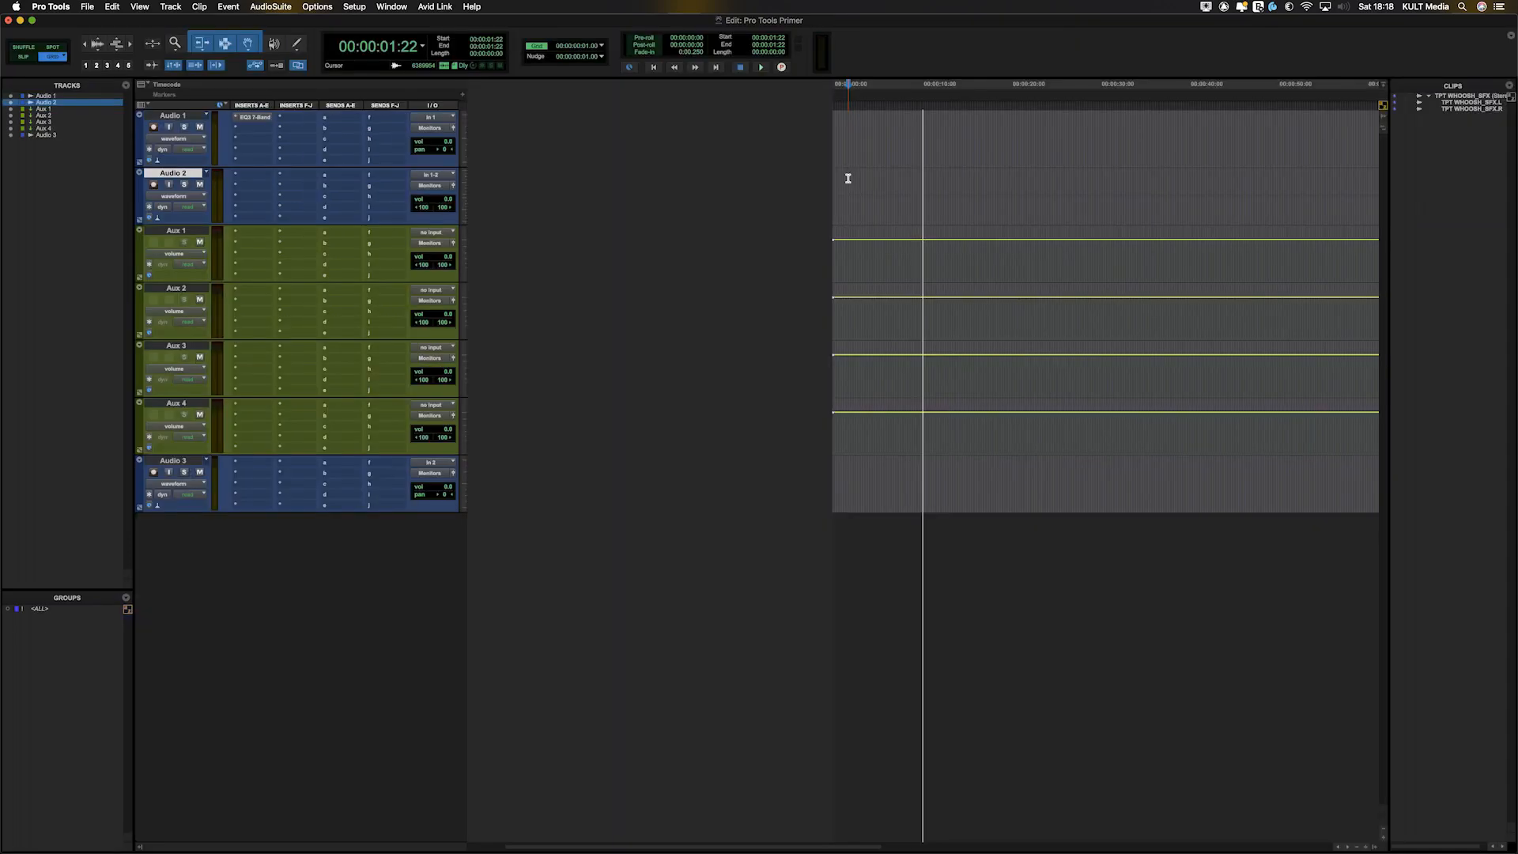
click(175, 196)
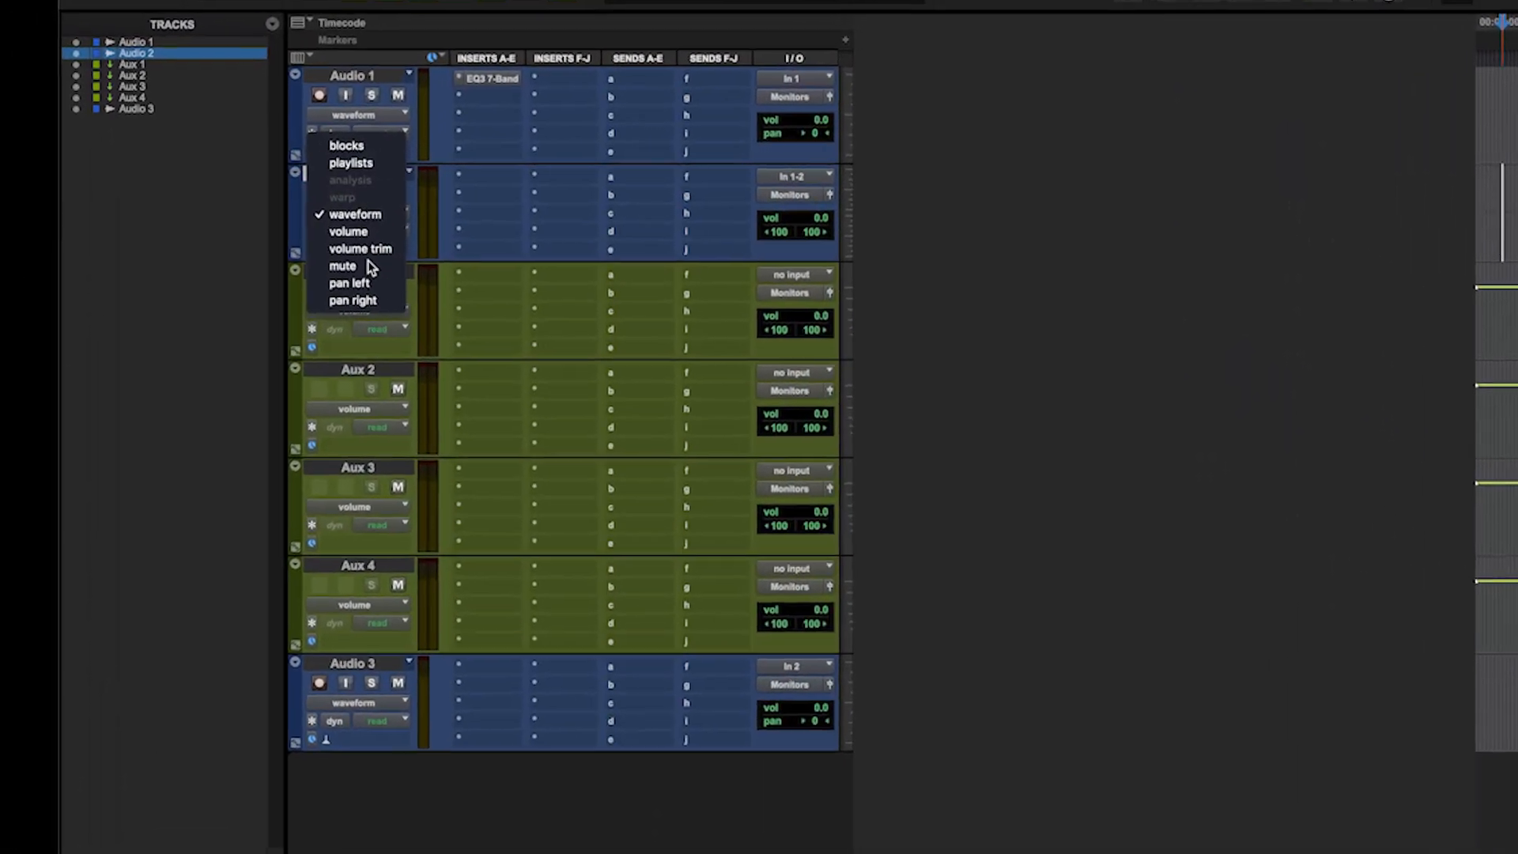
click(346, 145)
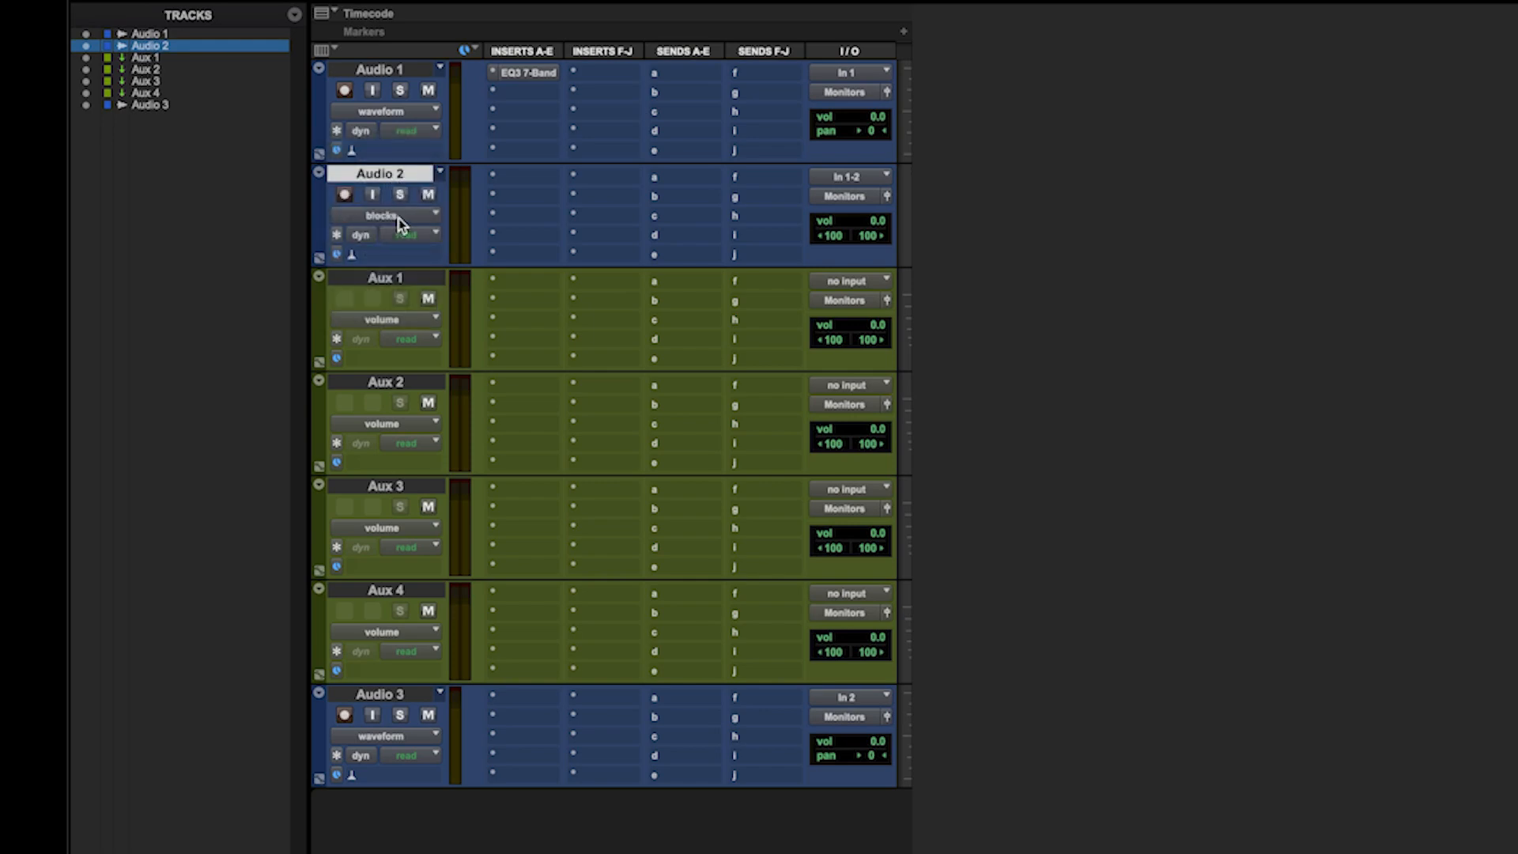
click(399, 223)
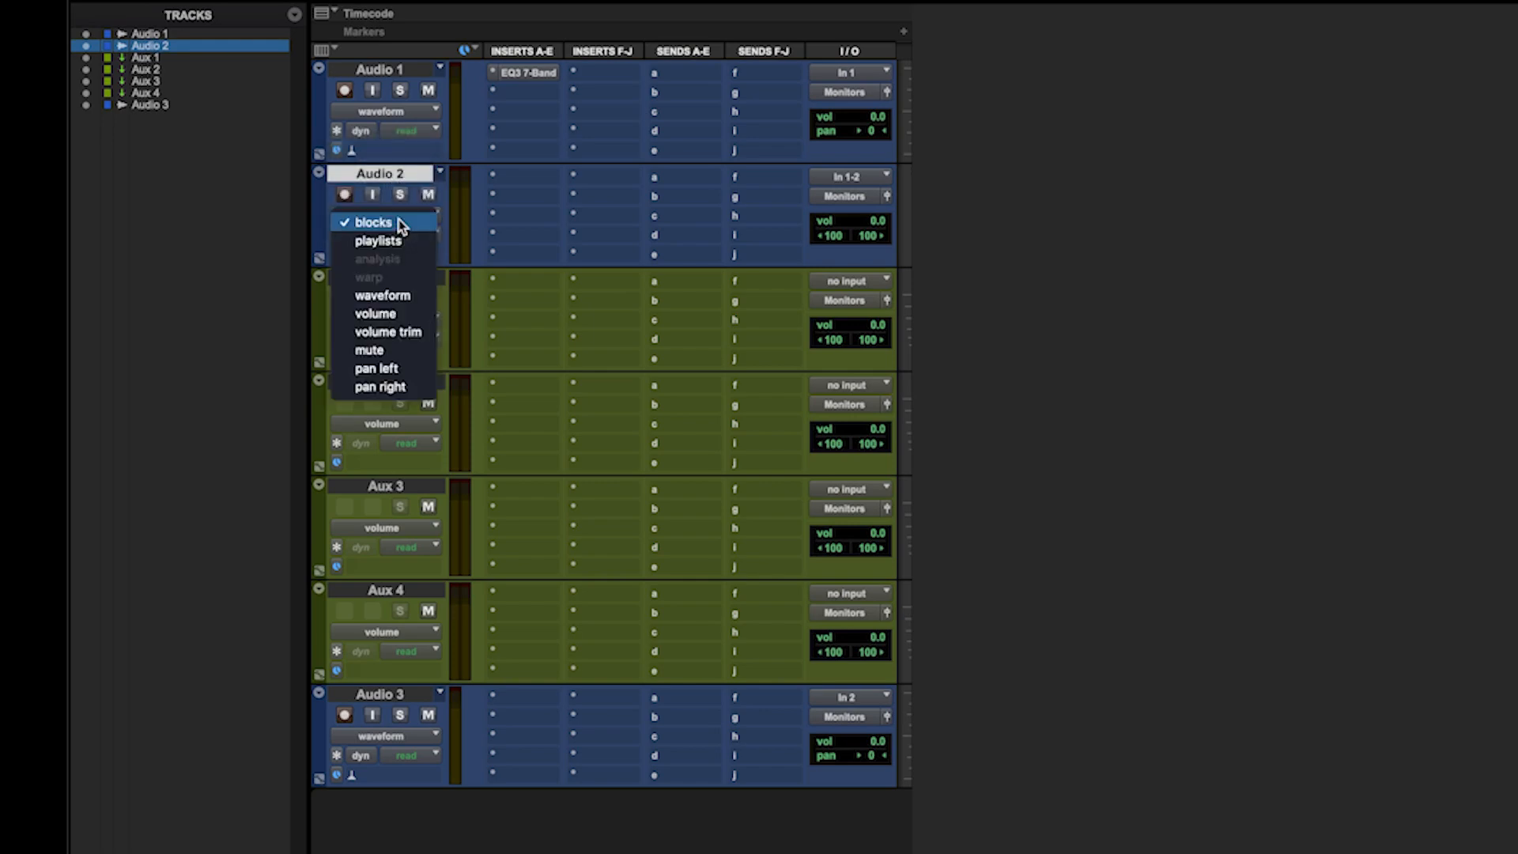
click(400, 223)
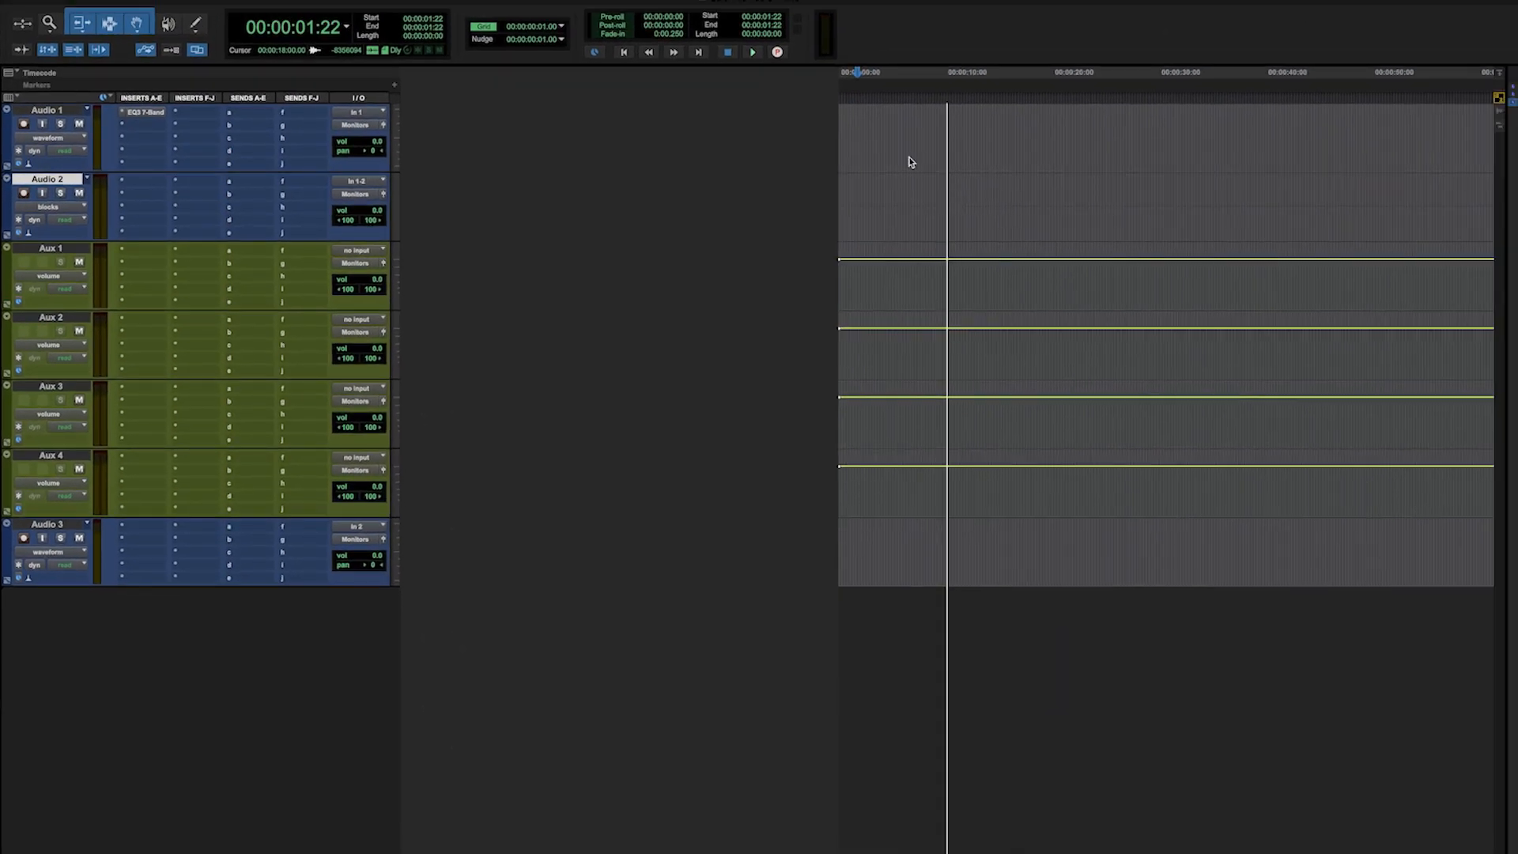
Step: Place the TPT WHOOSH_SFX.R clip on Audio 1 at about 00:00:04:28 and set the track view to blocks
drag(911, 162, 891, 143)
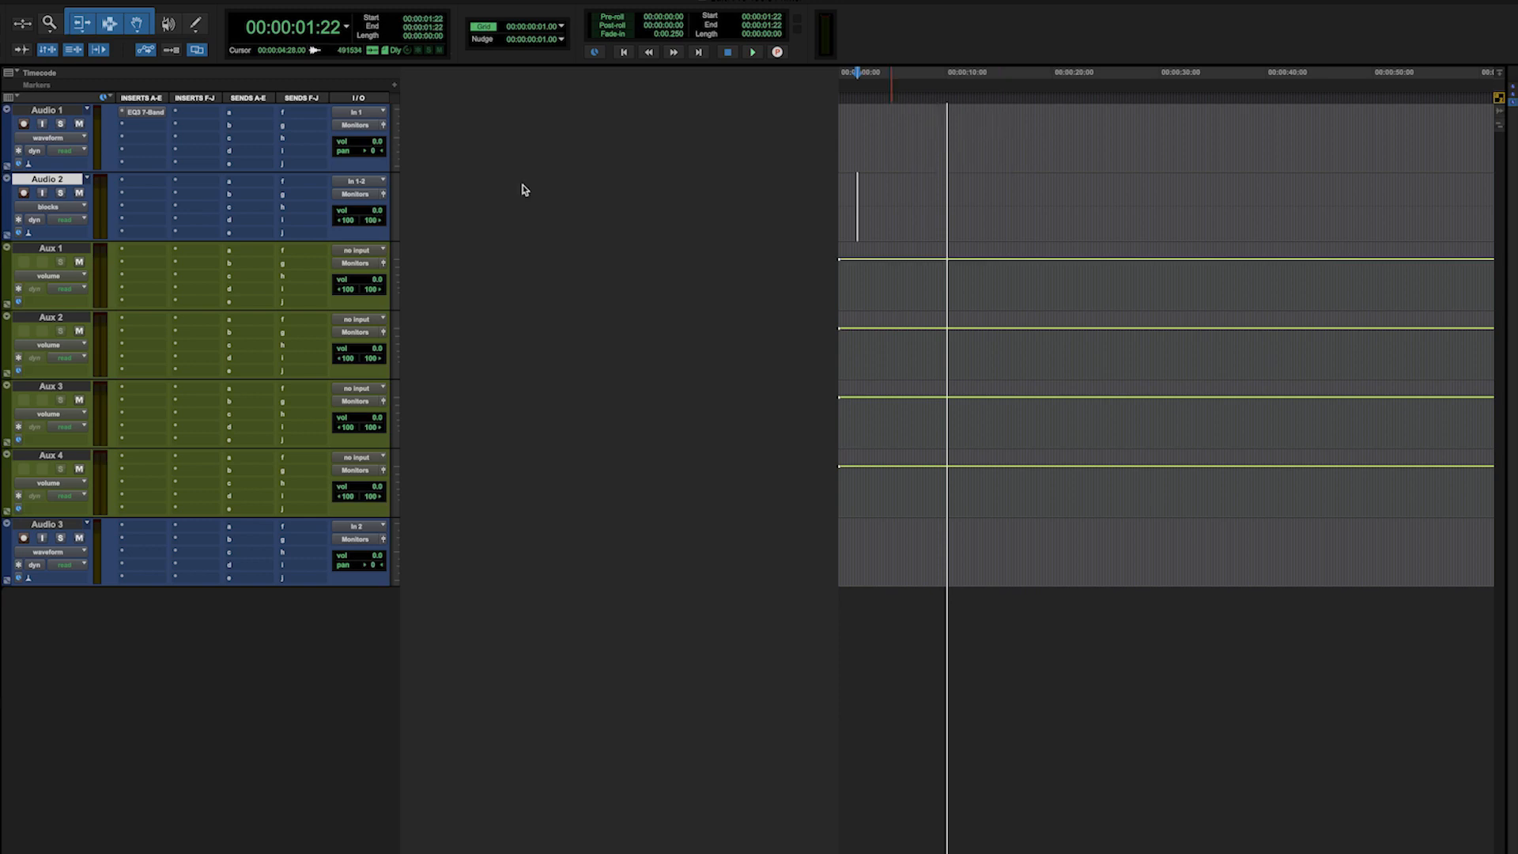
click(70, 143)
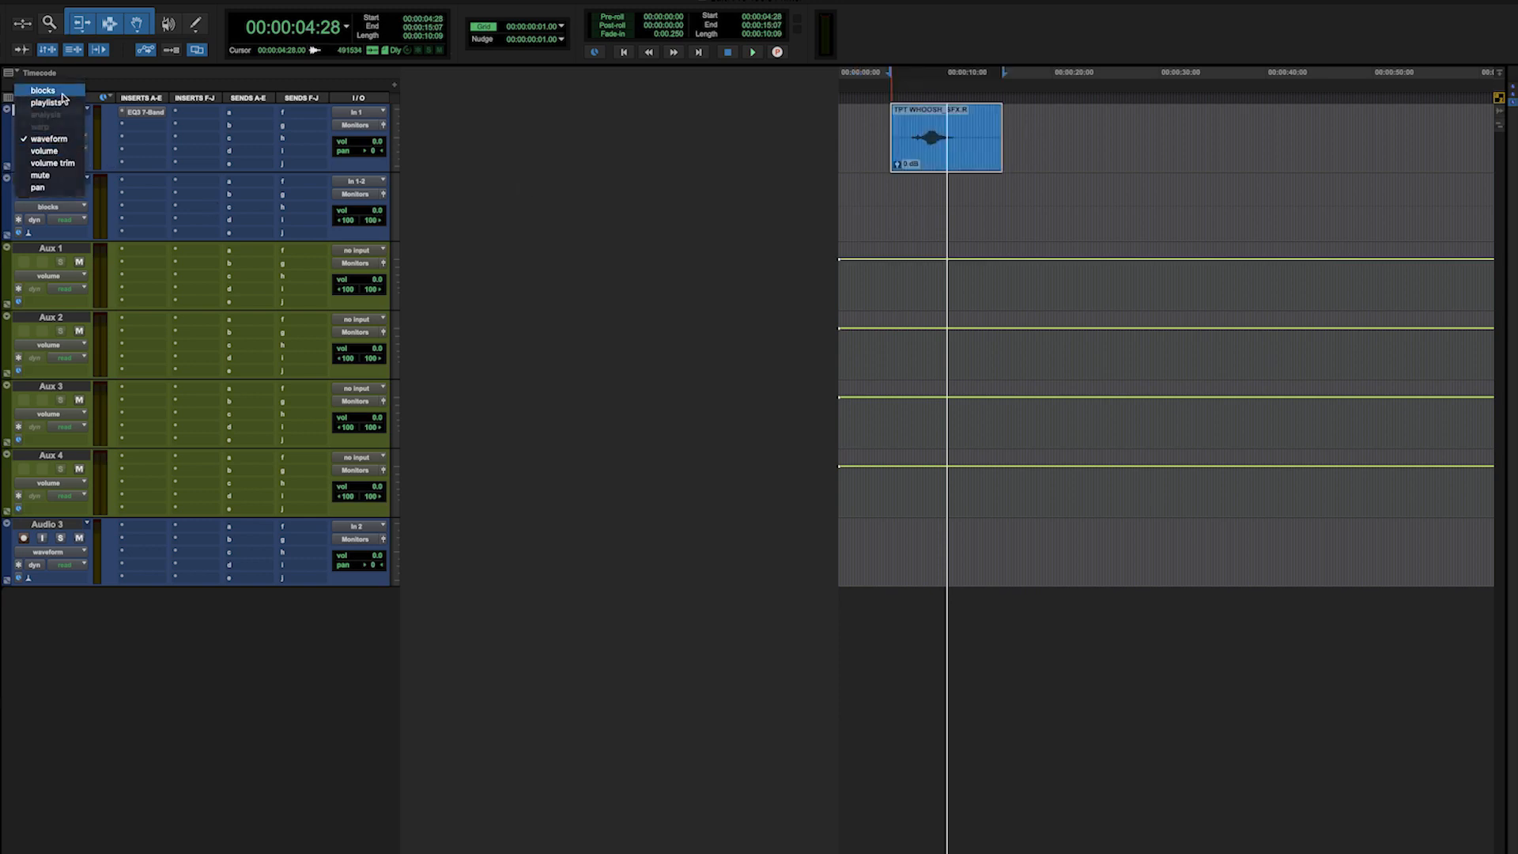
click(63, 97)
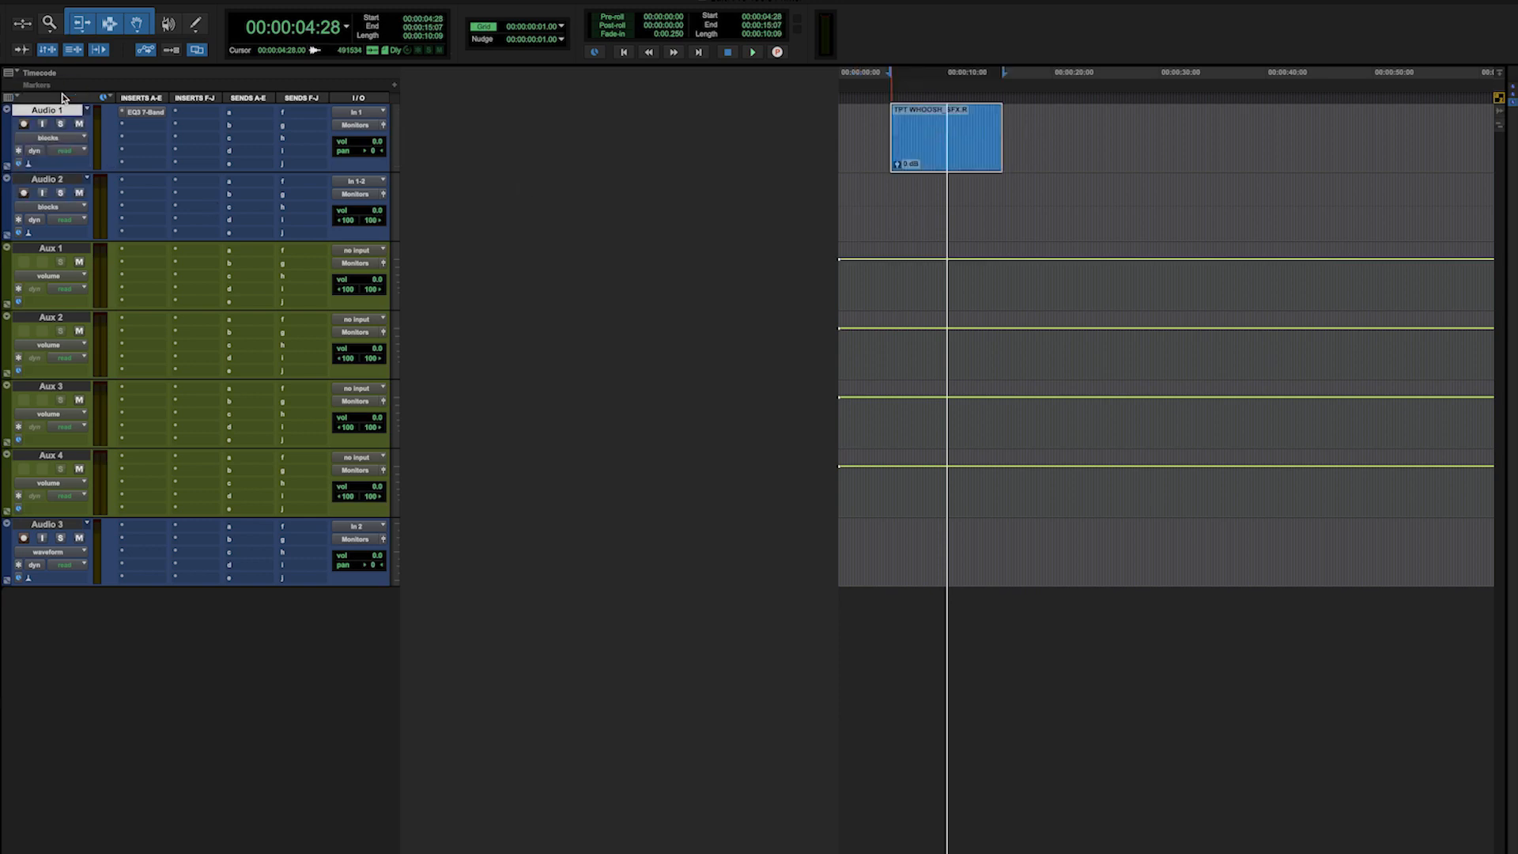
Step: Set Audio 1's track view to playlists and return it to waveform
click(75, 140)
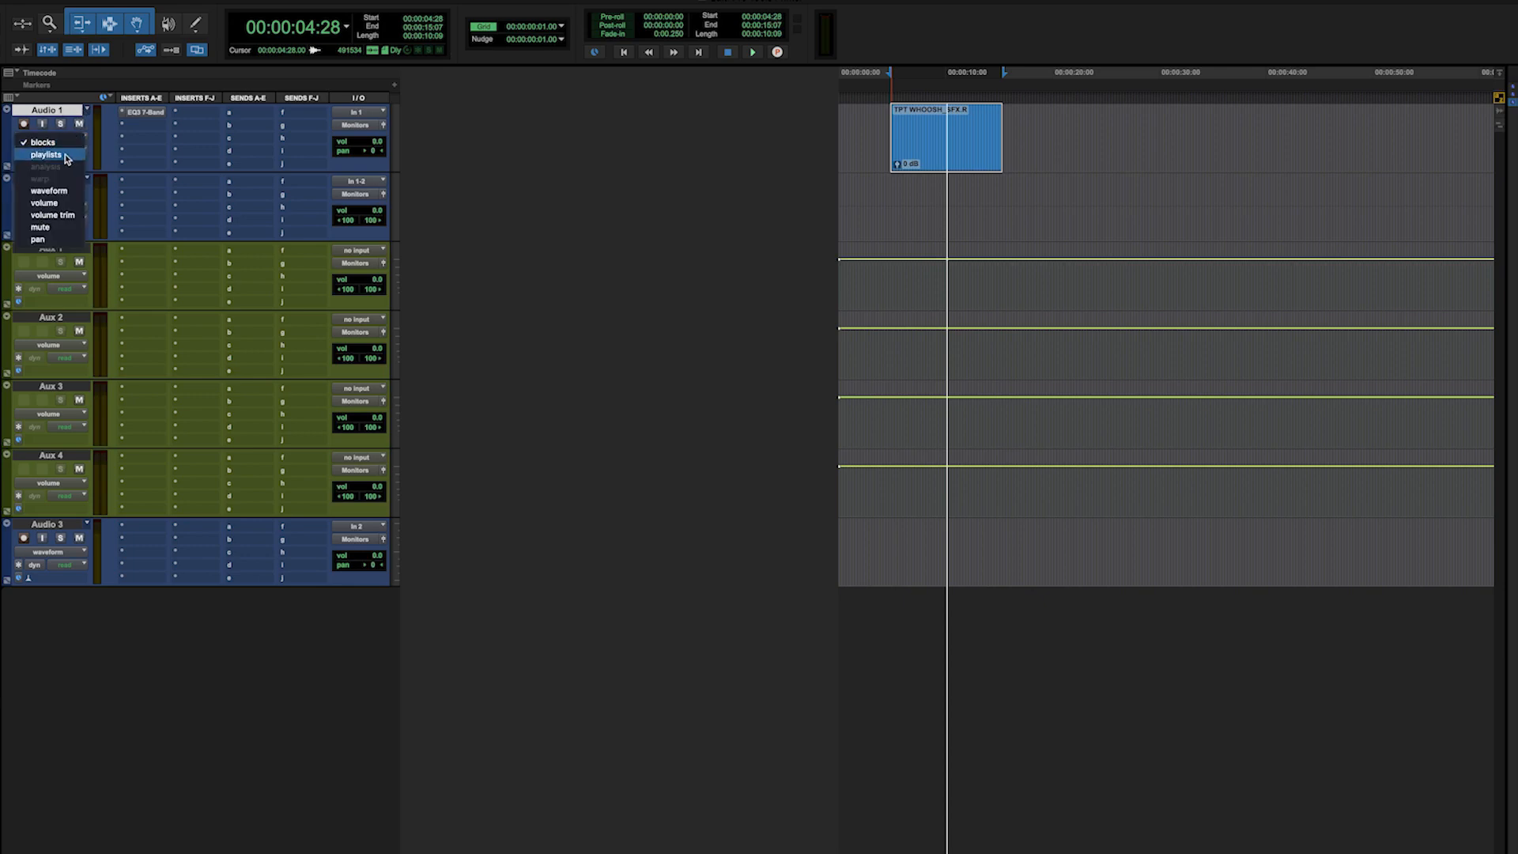
click(67, 156)
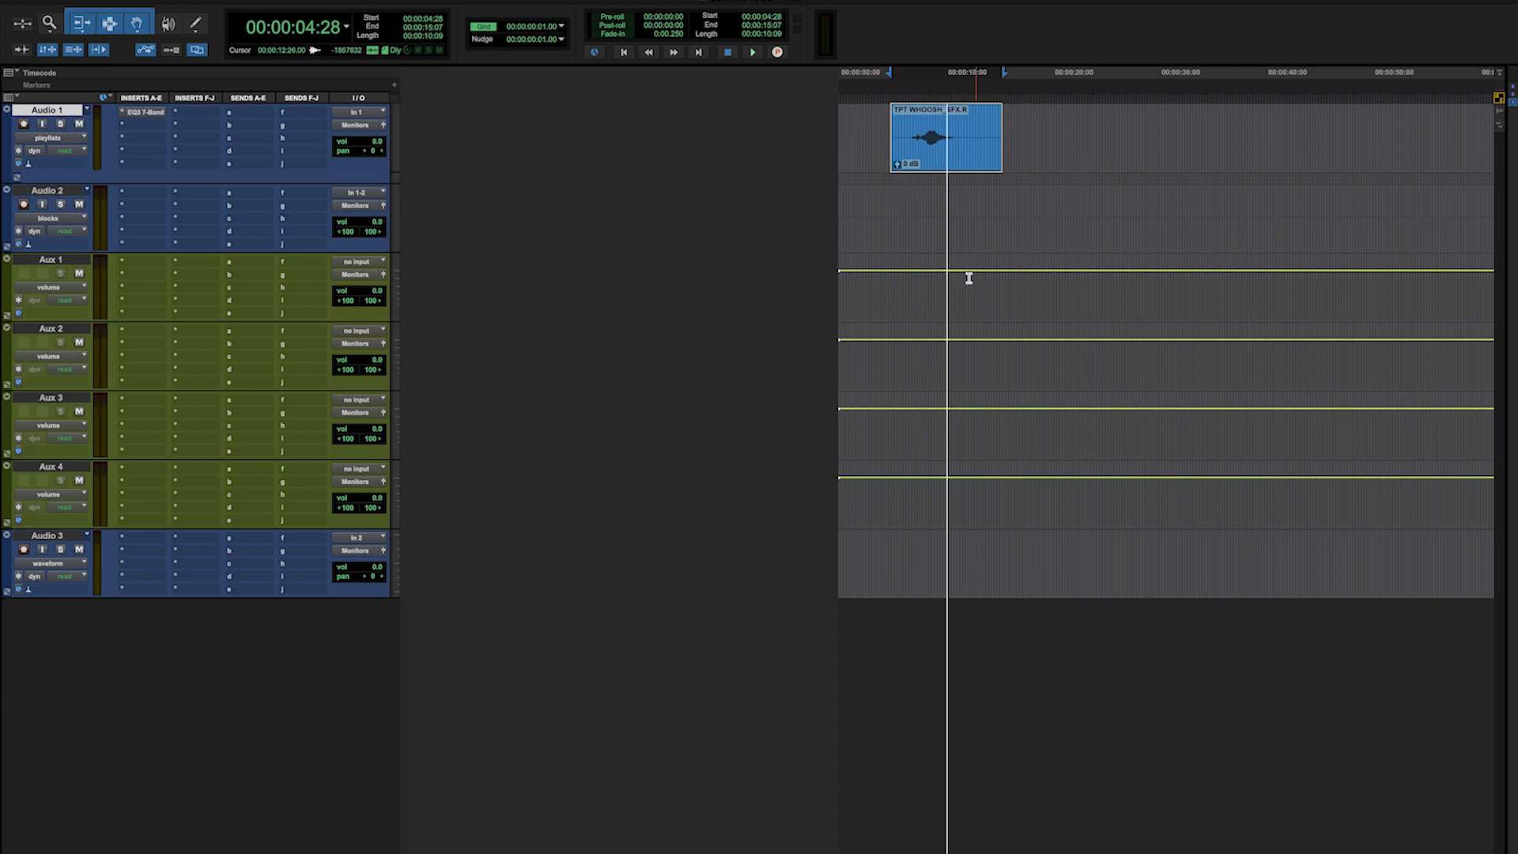
click(42, 141)
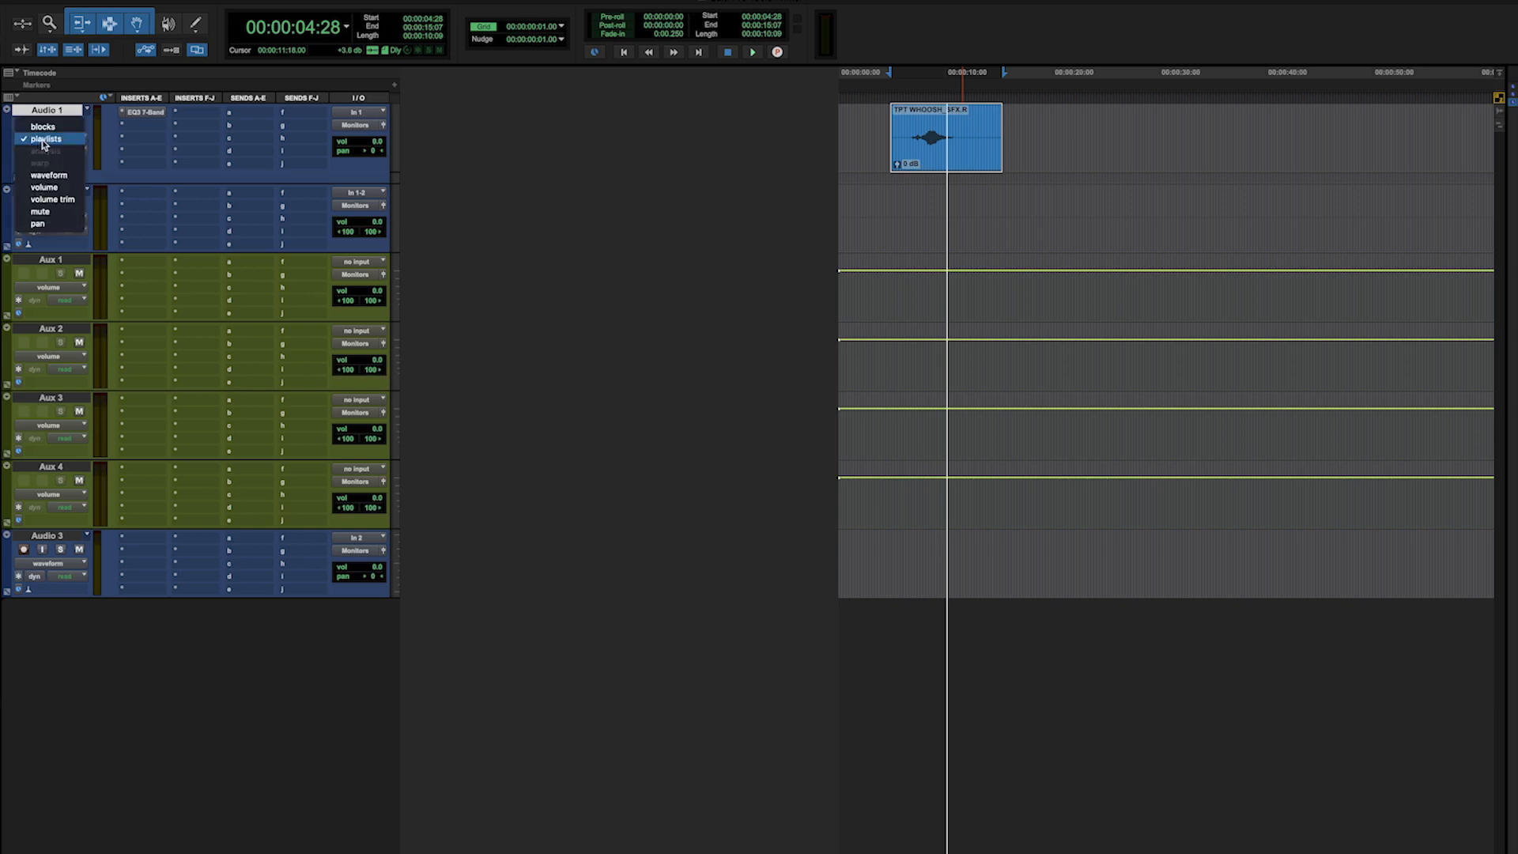
click(851, 162)
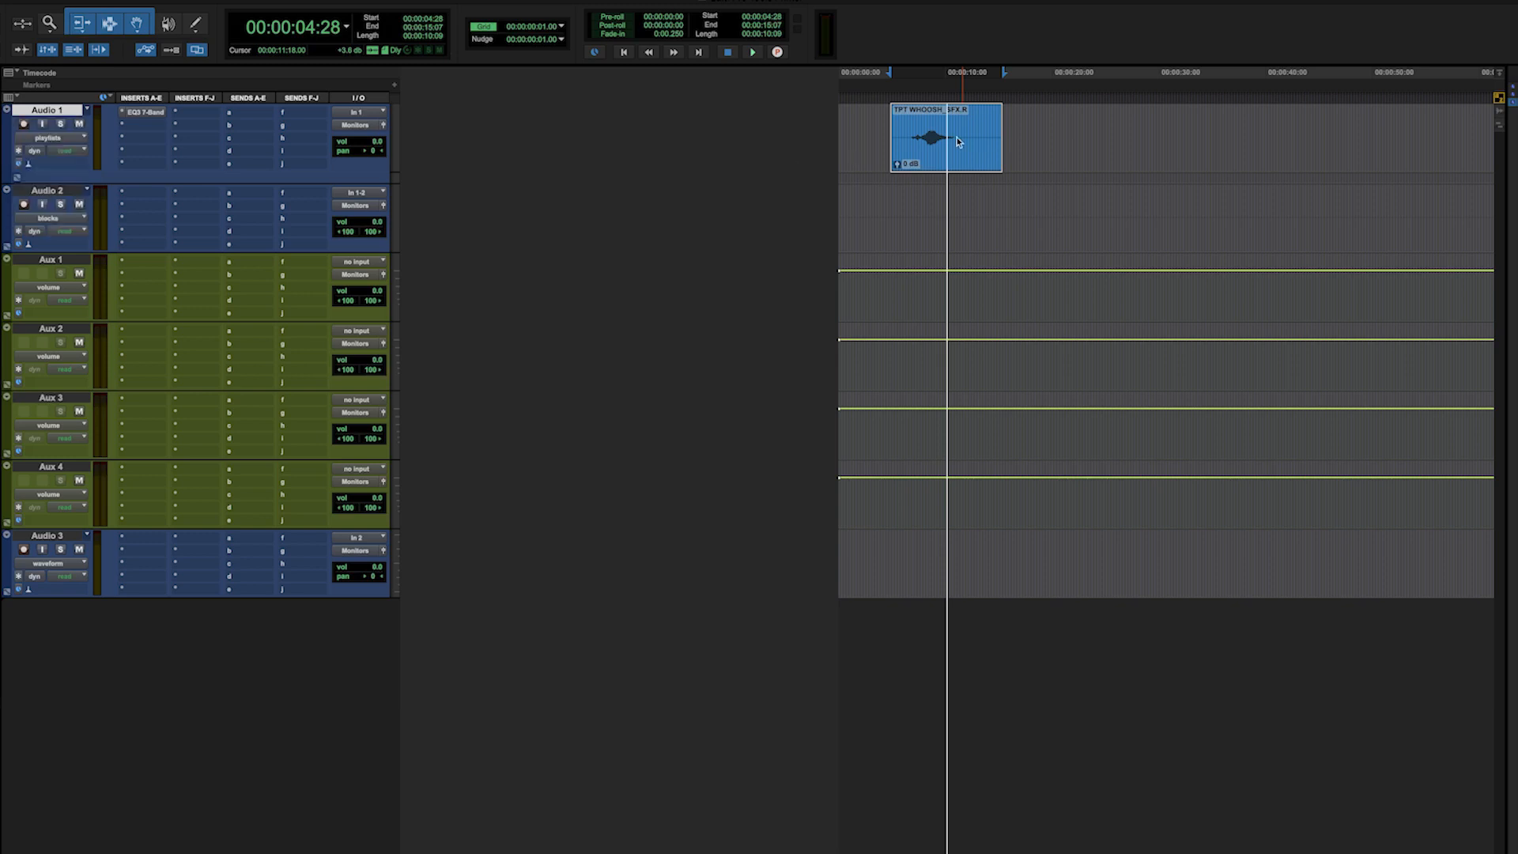
Step: Switch Audio 1's track view to volume and raise the volume automation across the whoosh clip to about +7.5 dB
click(61, 142)
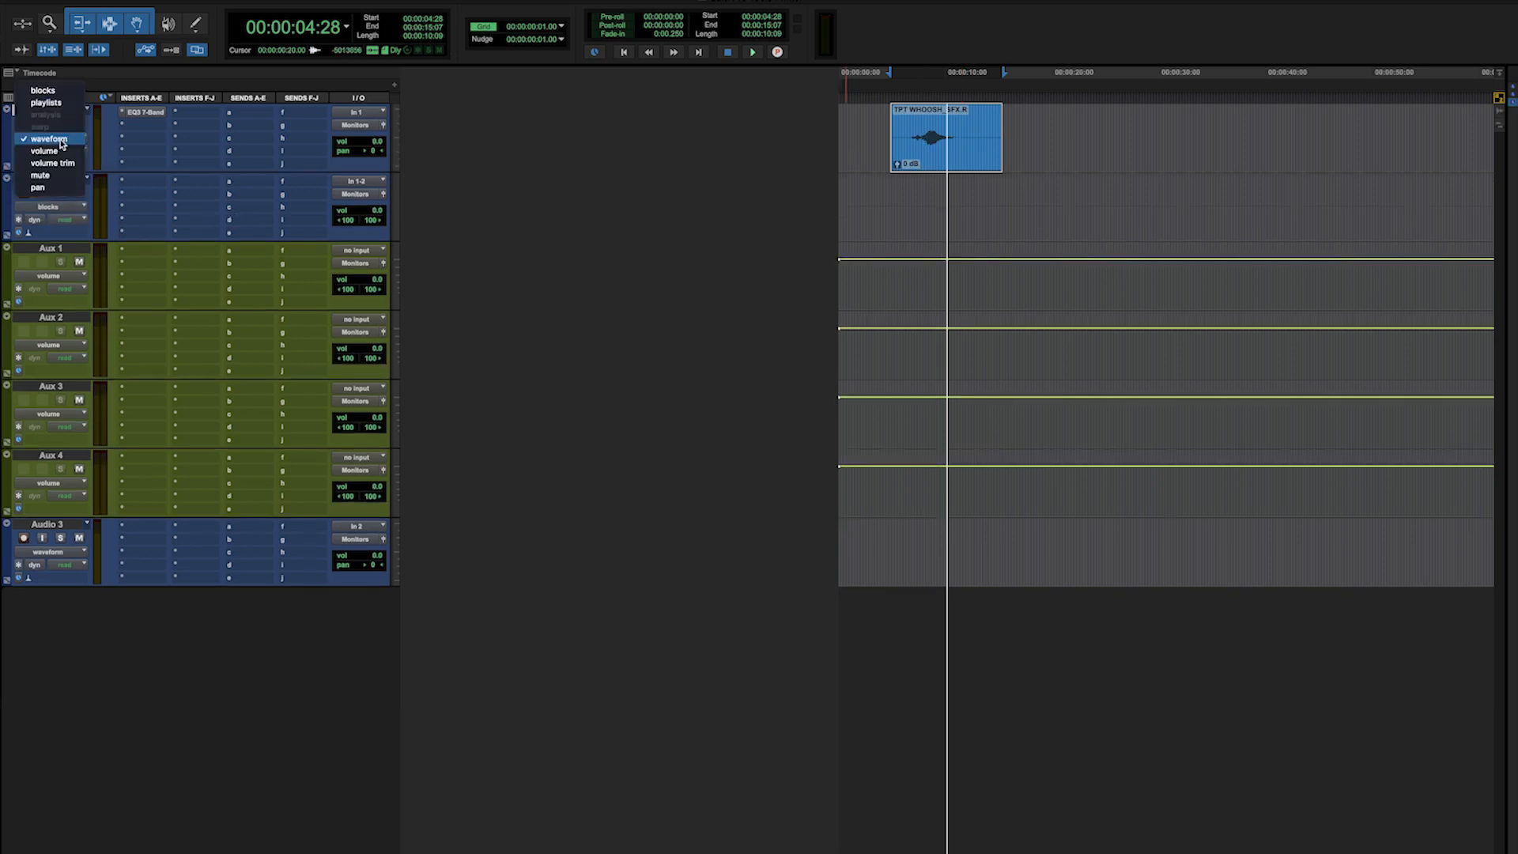
click(67, 154)
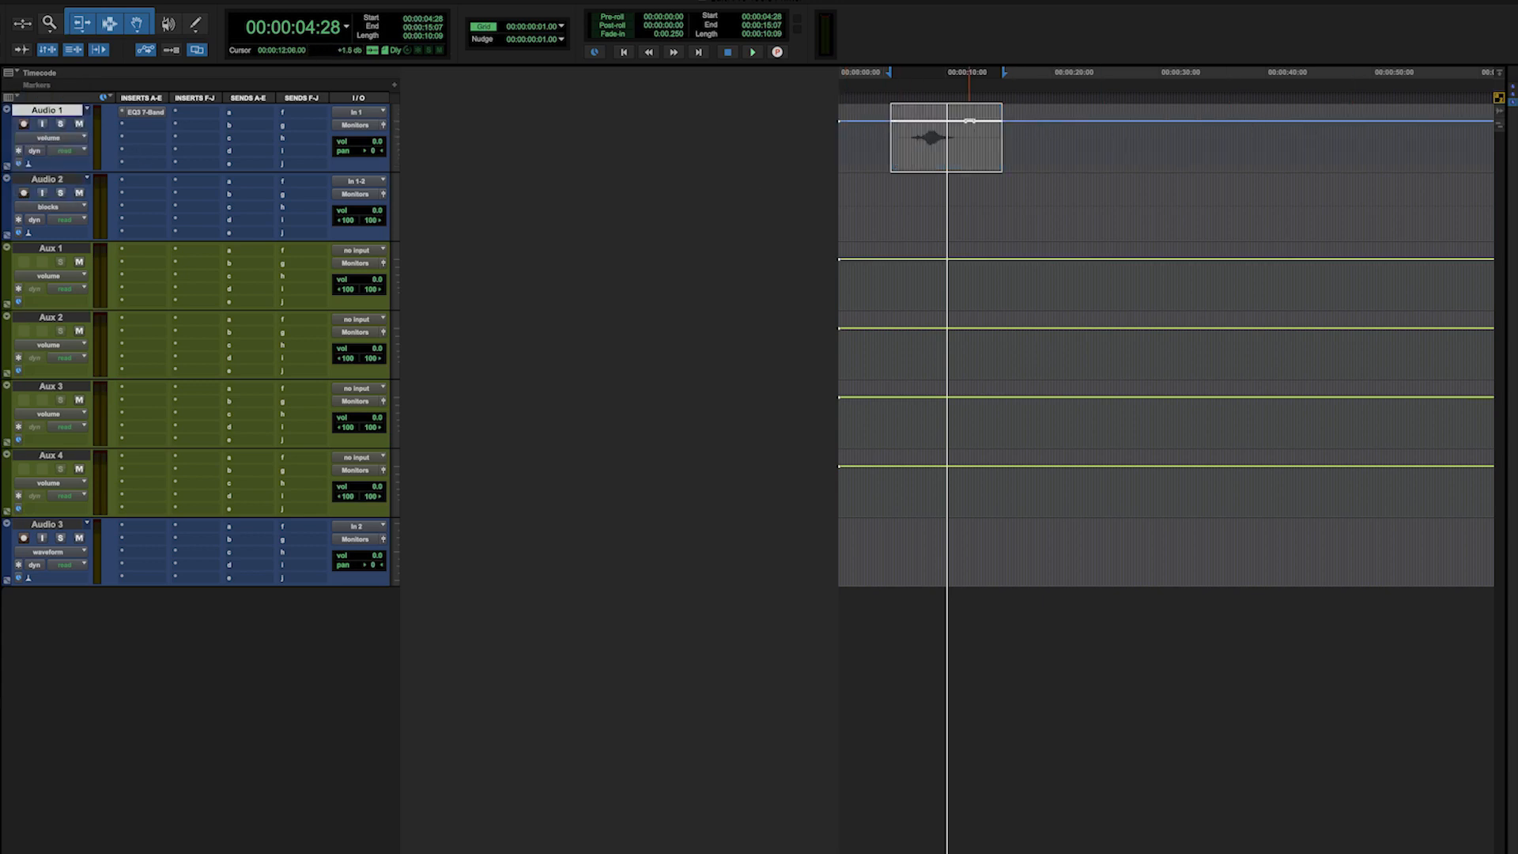
drag(969, 119, 967, 111)
click(945, 141)
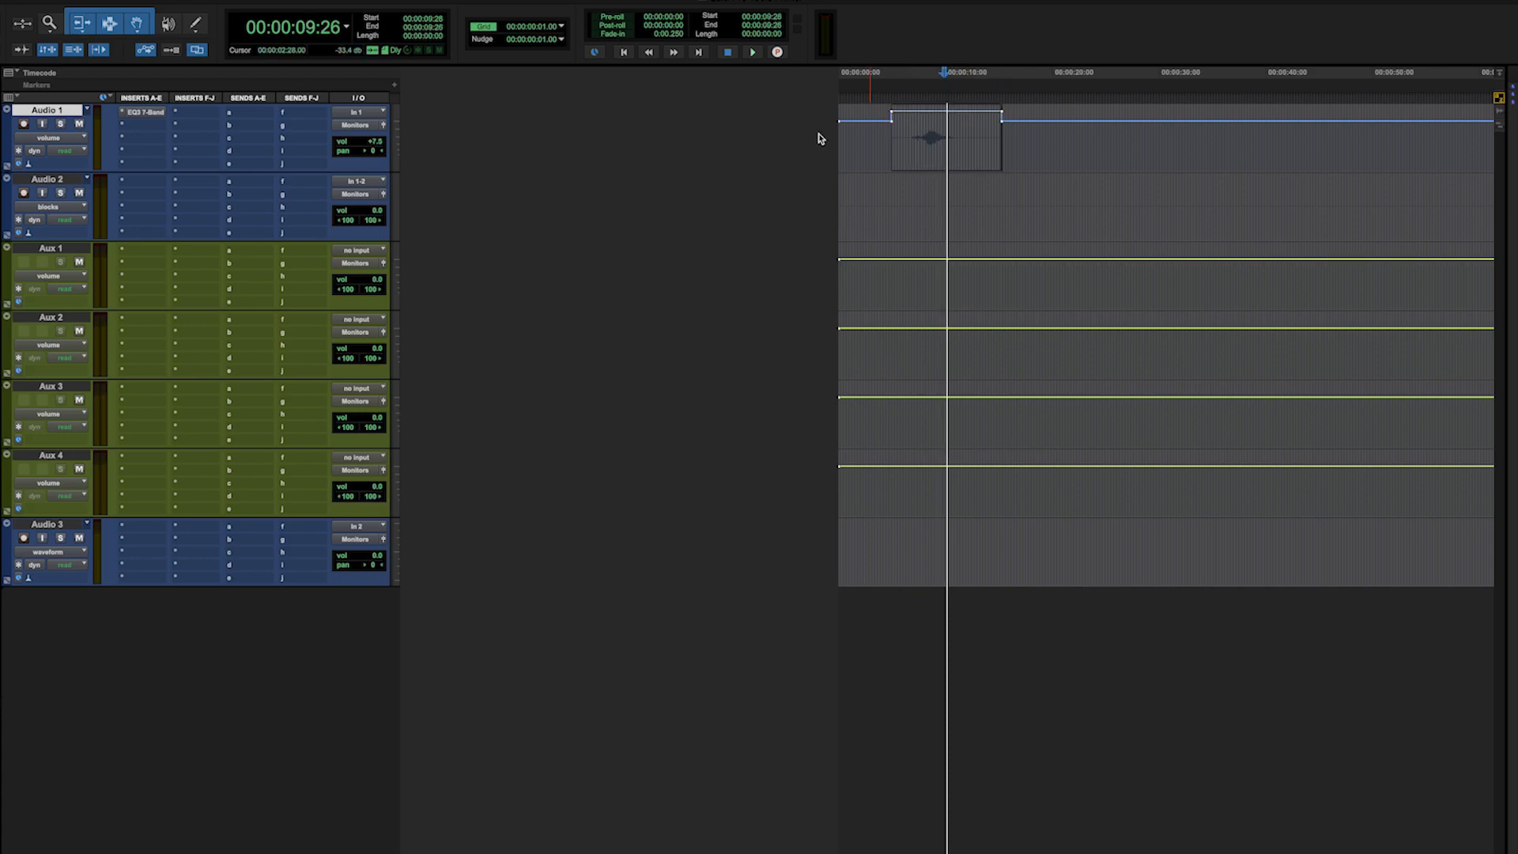
Step: Check Audio 1's fader in the Mix window and delete the track's volume automation from 00:00:03:02 to 00:00:18:20
key(super+equal)
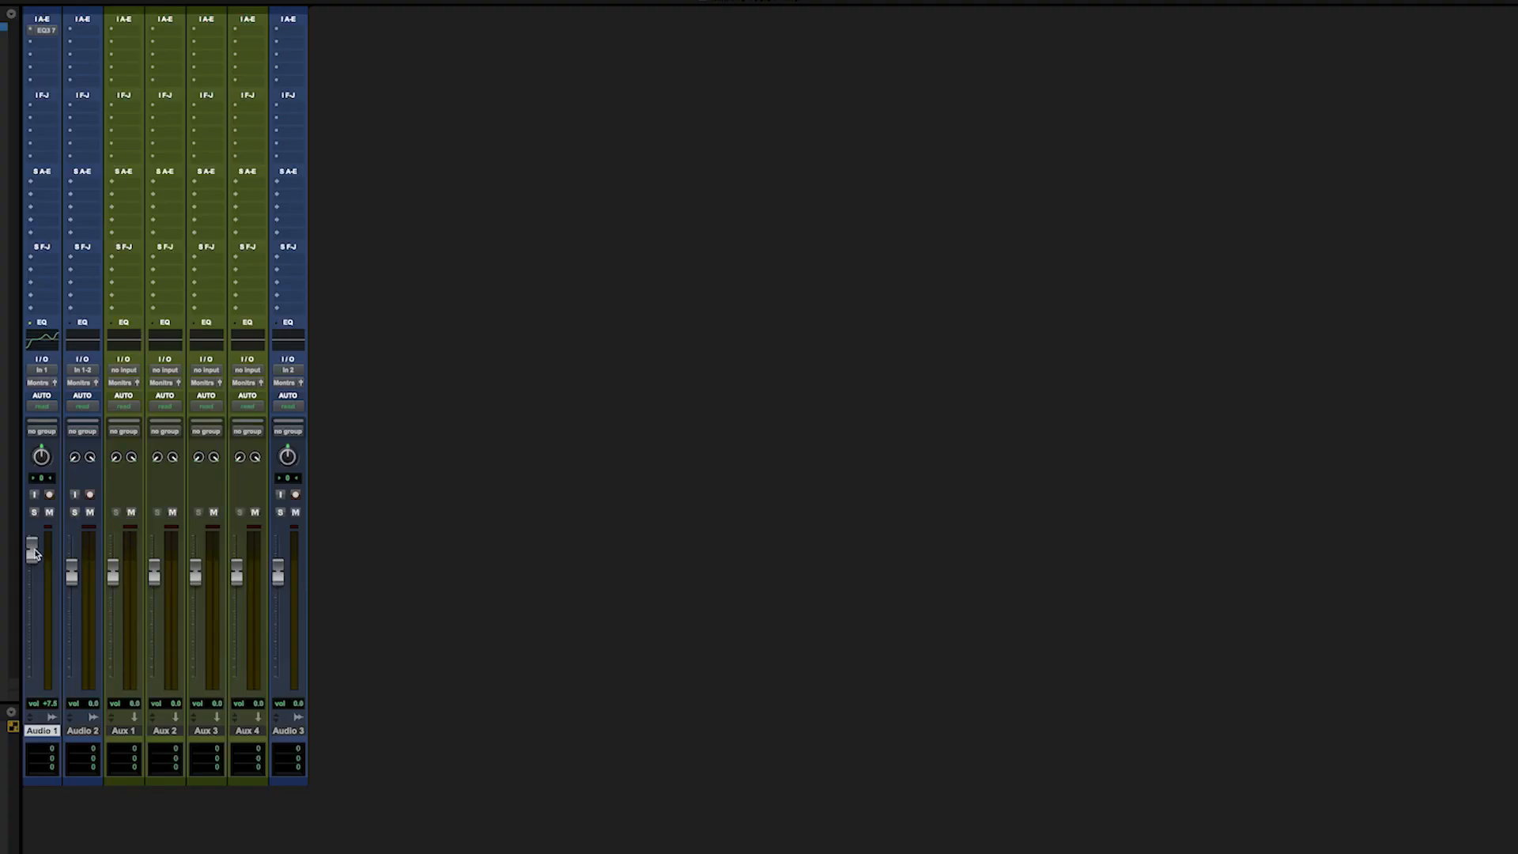
key(super+equal)
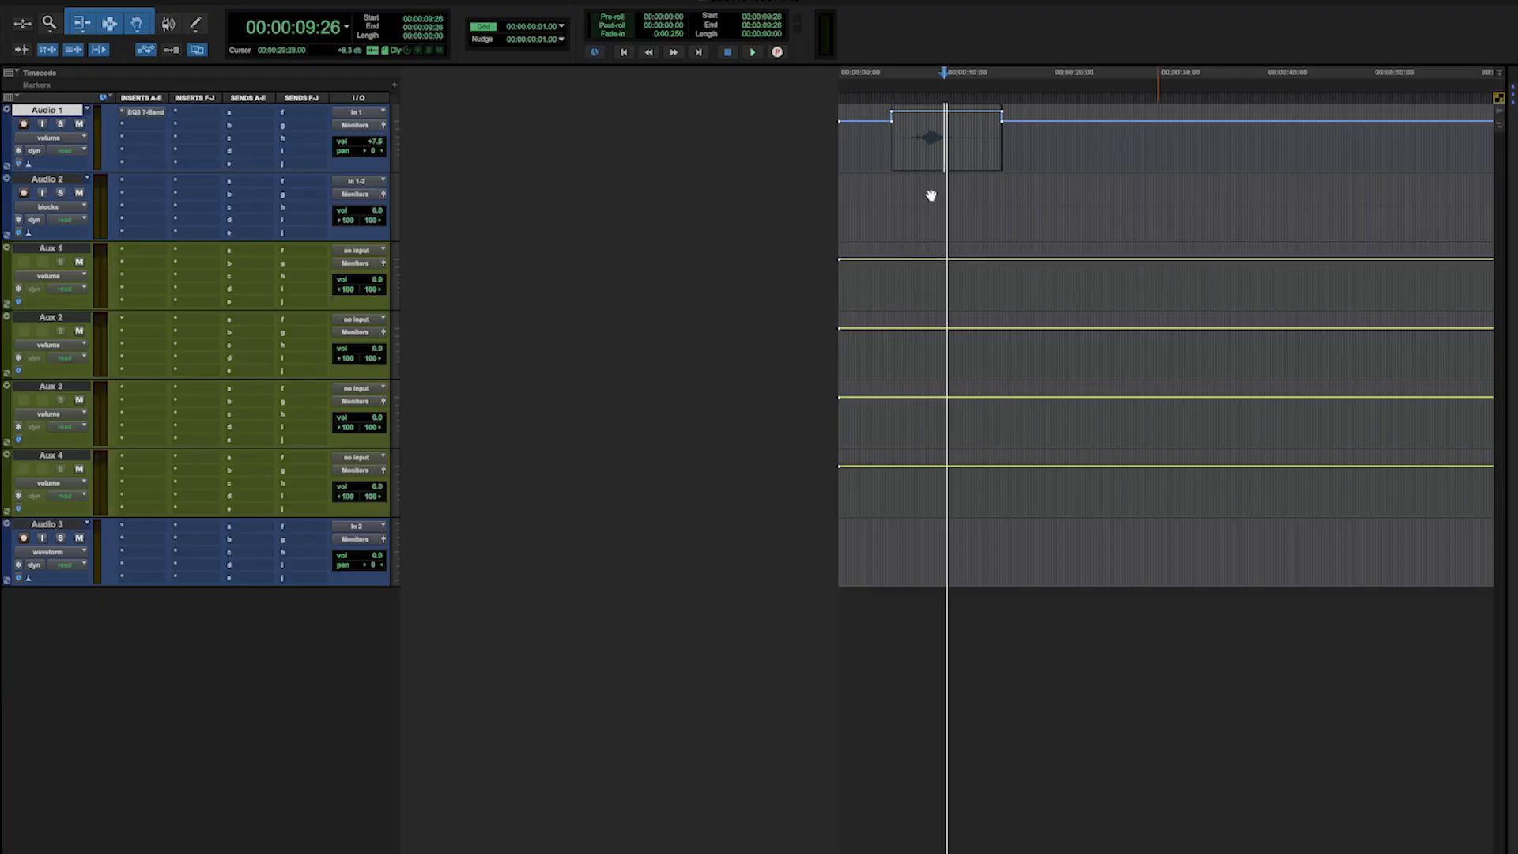
click(871, 130)
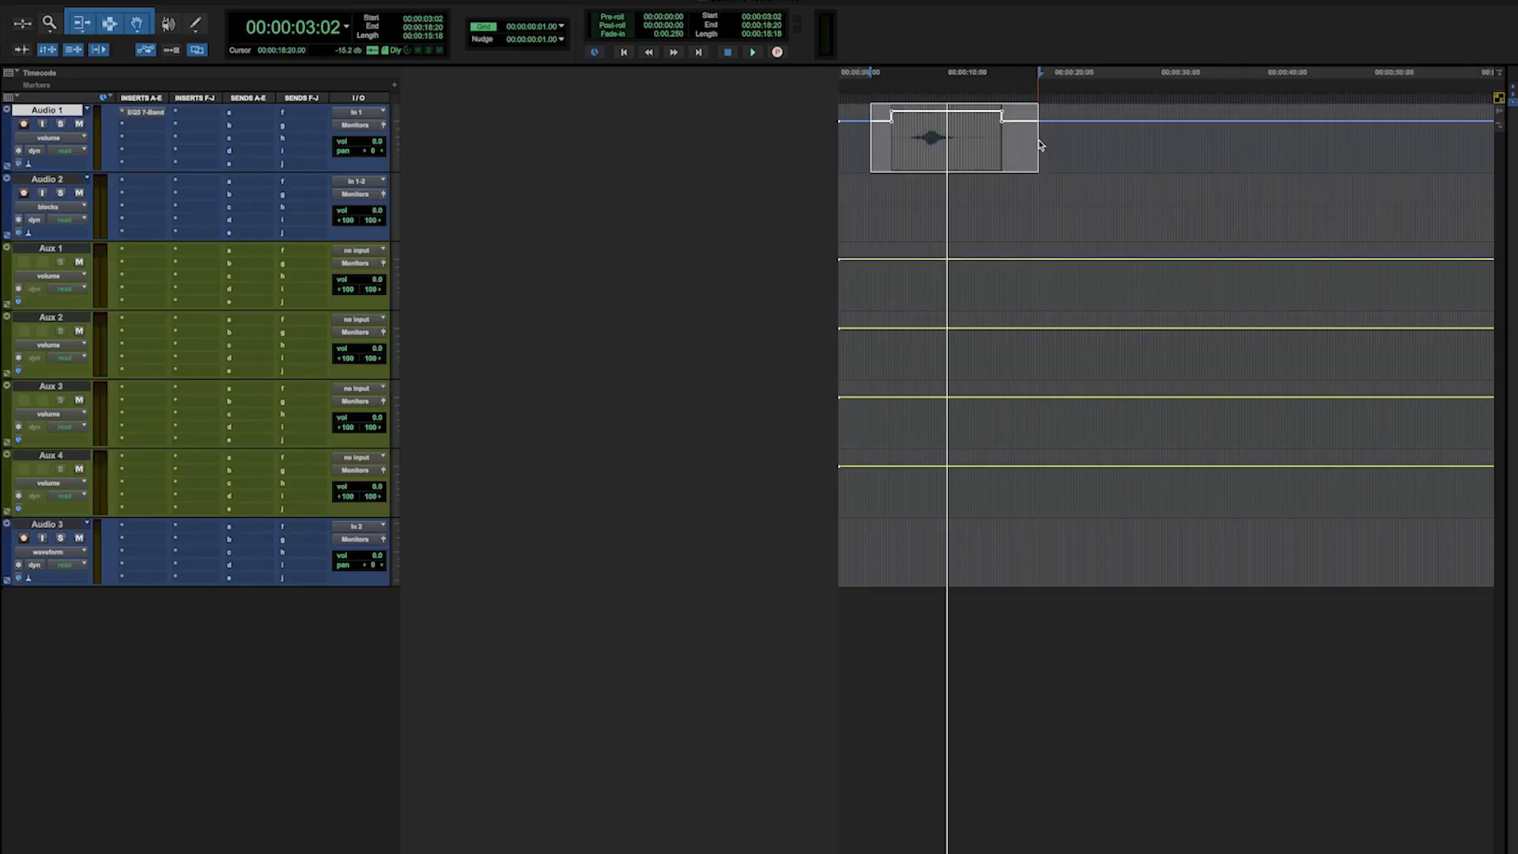
key(Delete)
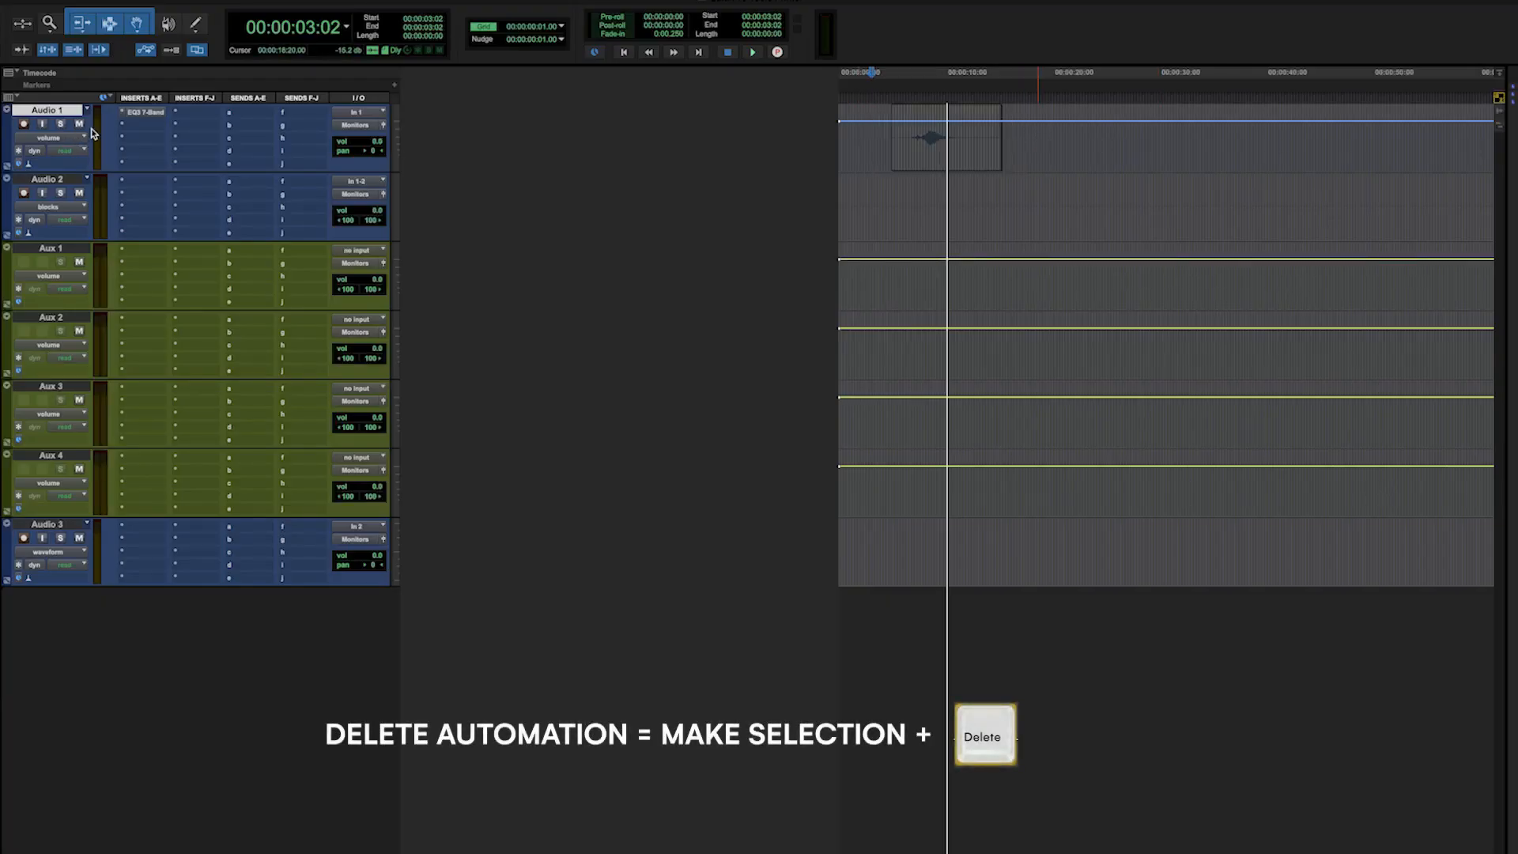
Step: Set Audio 1's track view to volume trim and place the edit cursor within the whoosh clip
click(79, 141)
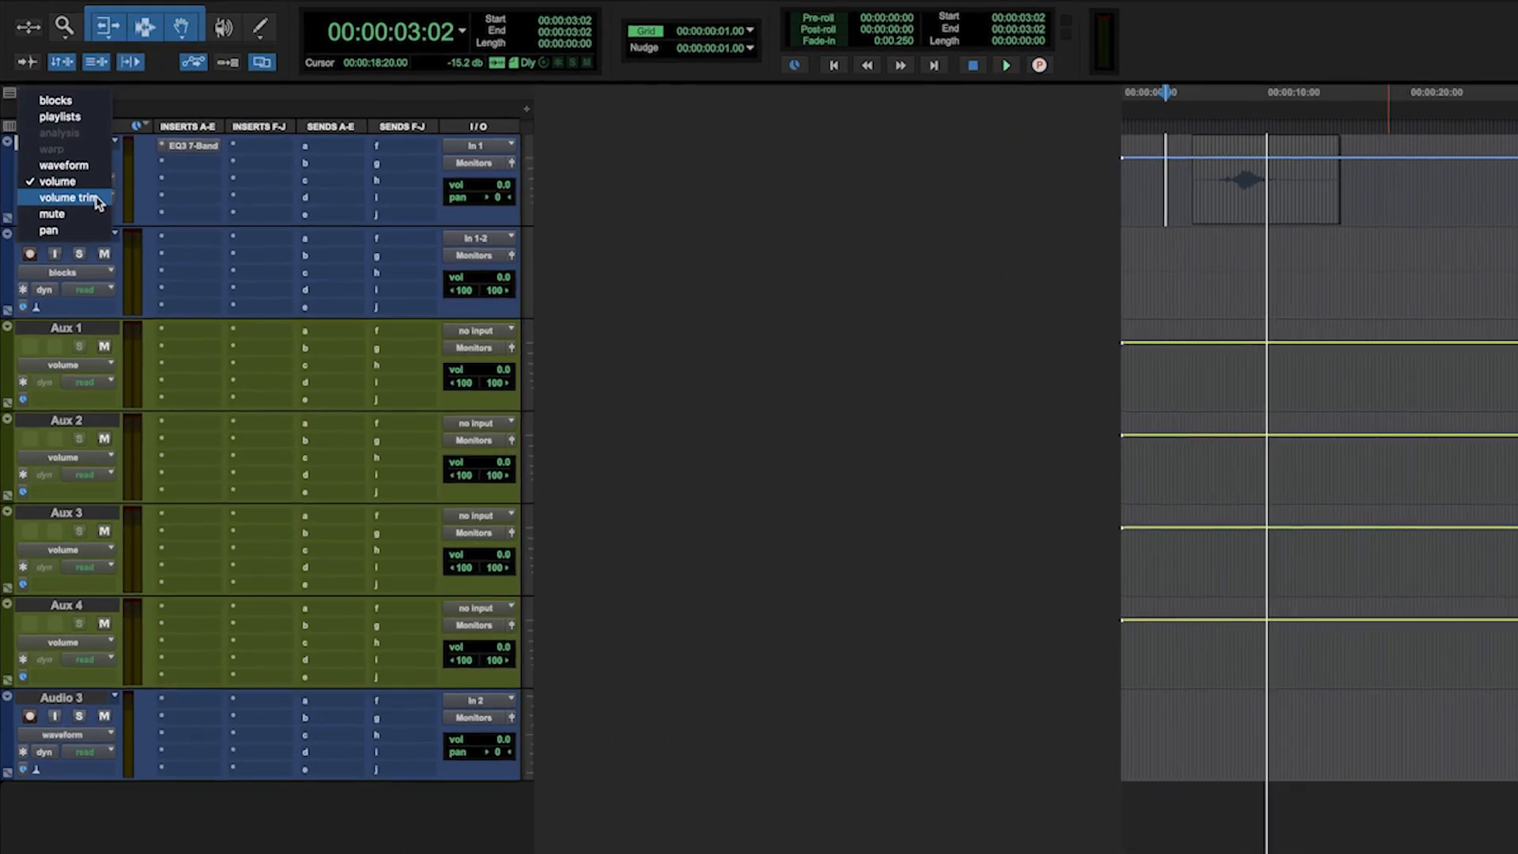
click(76, 155)
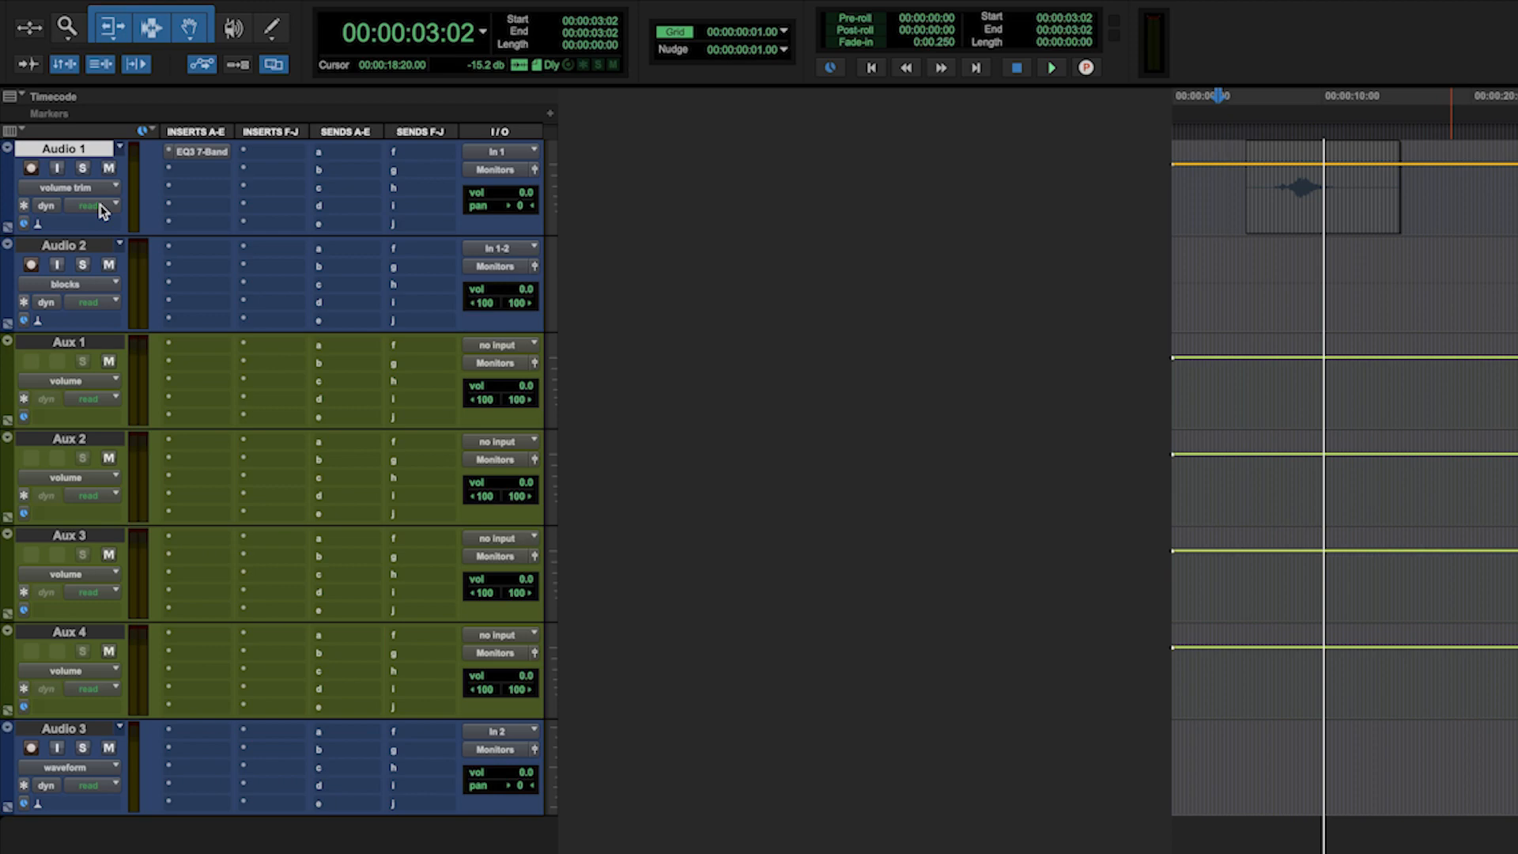
click(1276, 193)
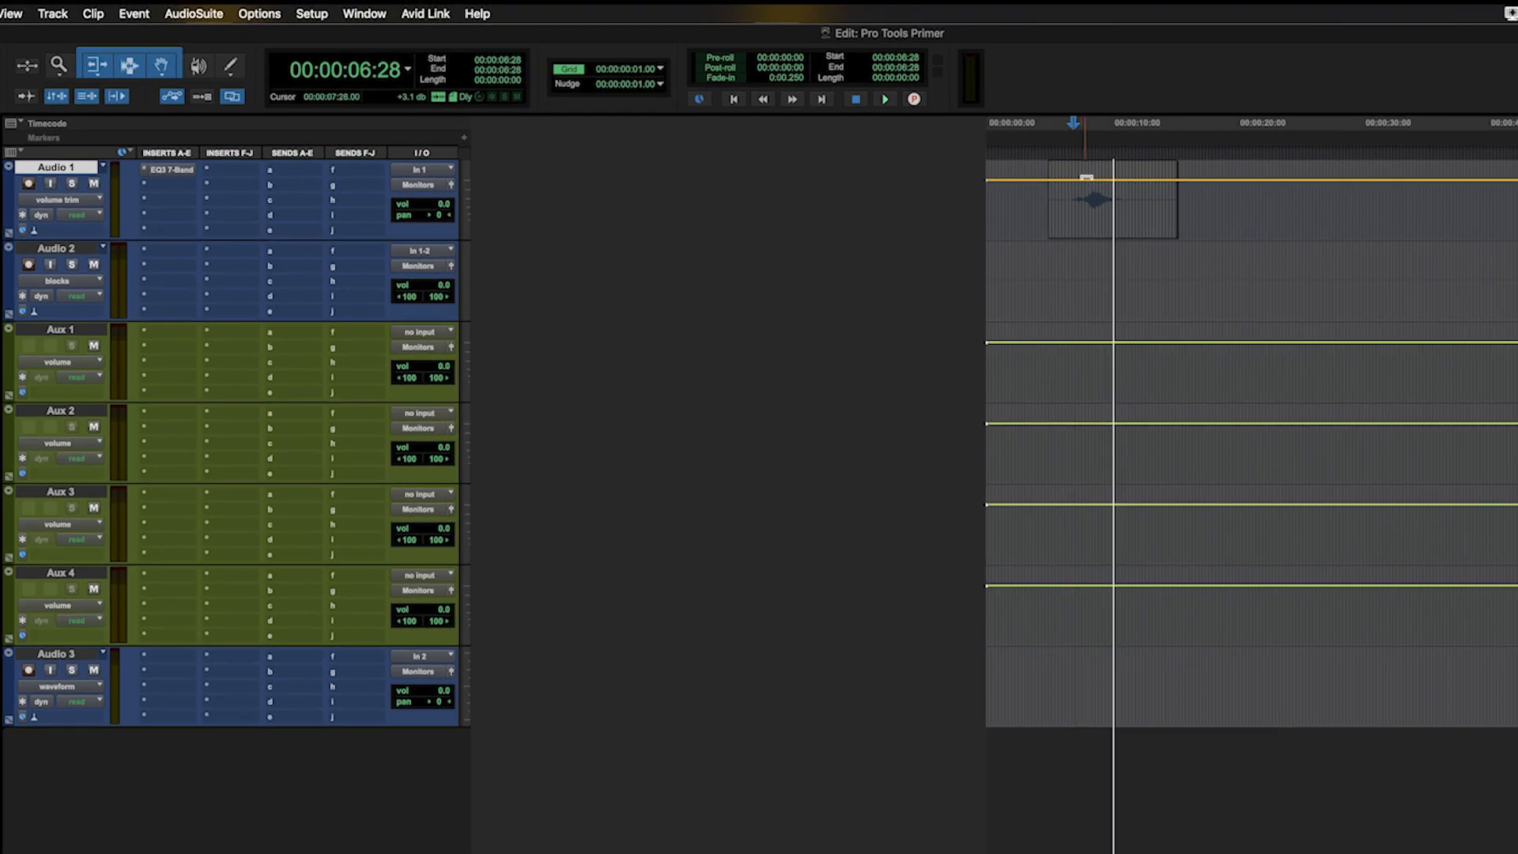
Step: Lower Audio 1's volume trim to about -5.3 dB from 00:00:03:28 to 00:00:56:20, and delete that trim automation
drag(1036, 203, 1517, 202)
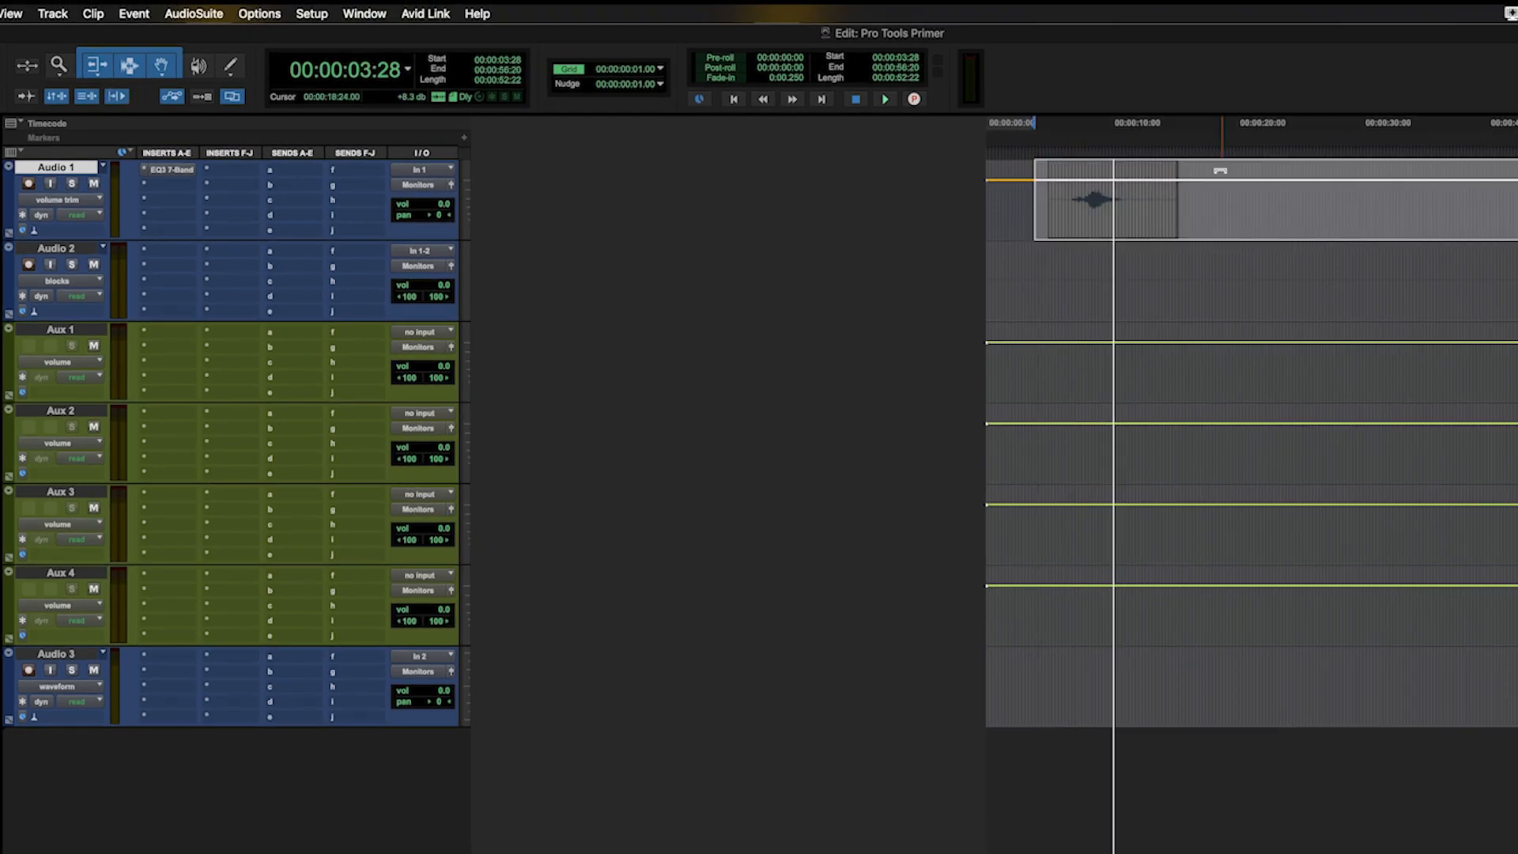
drag(1219, 169, 1221, 180)
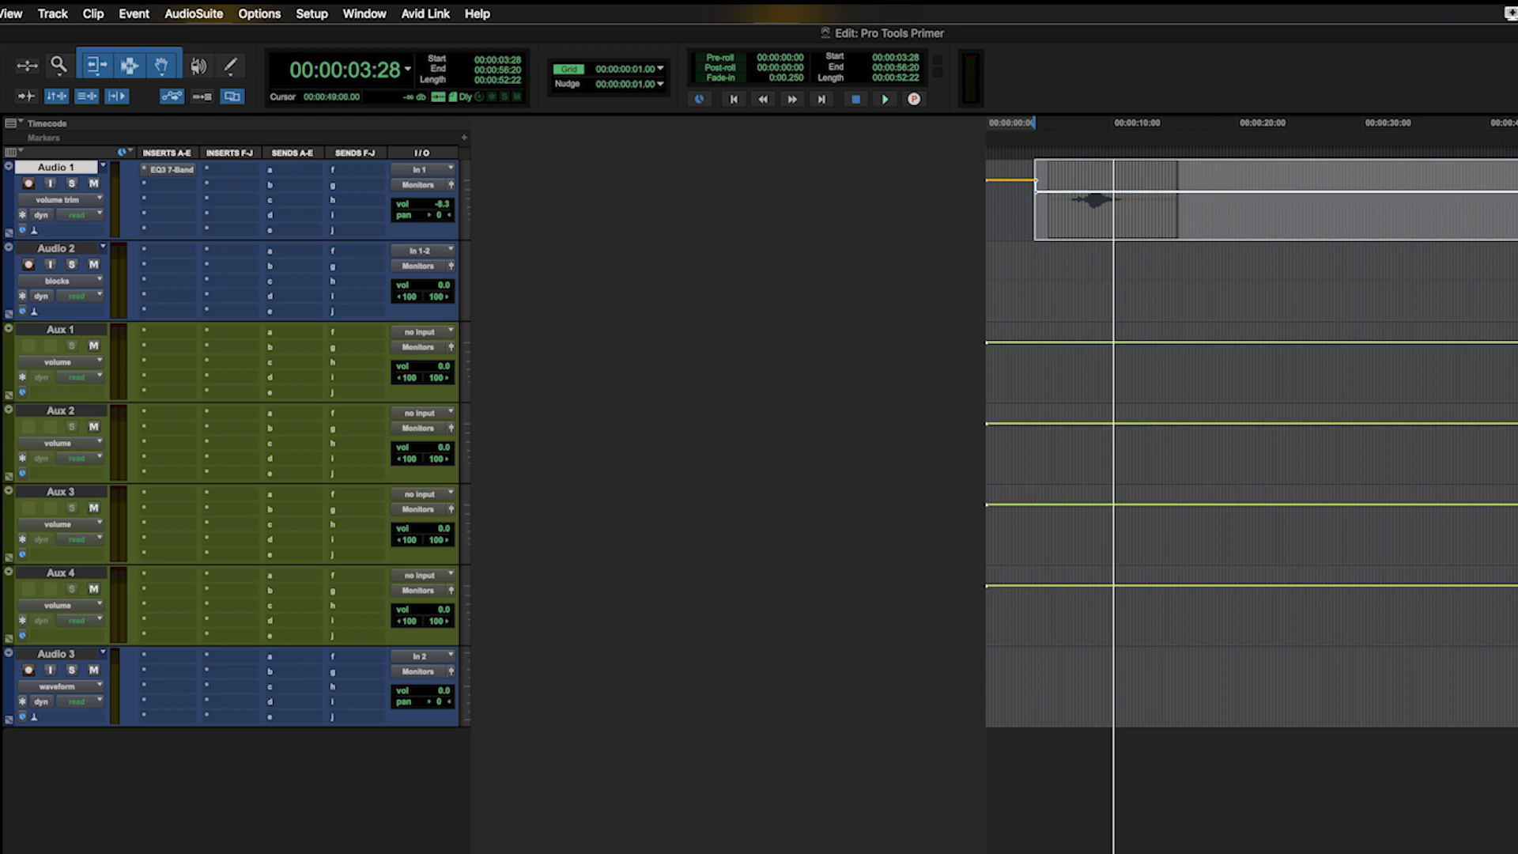
drag(1517, 214, 1026, 214)
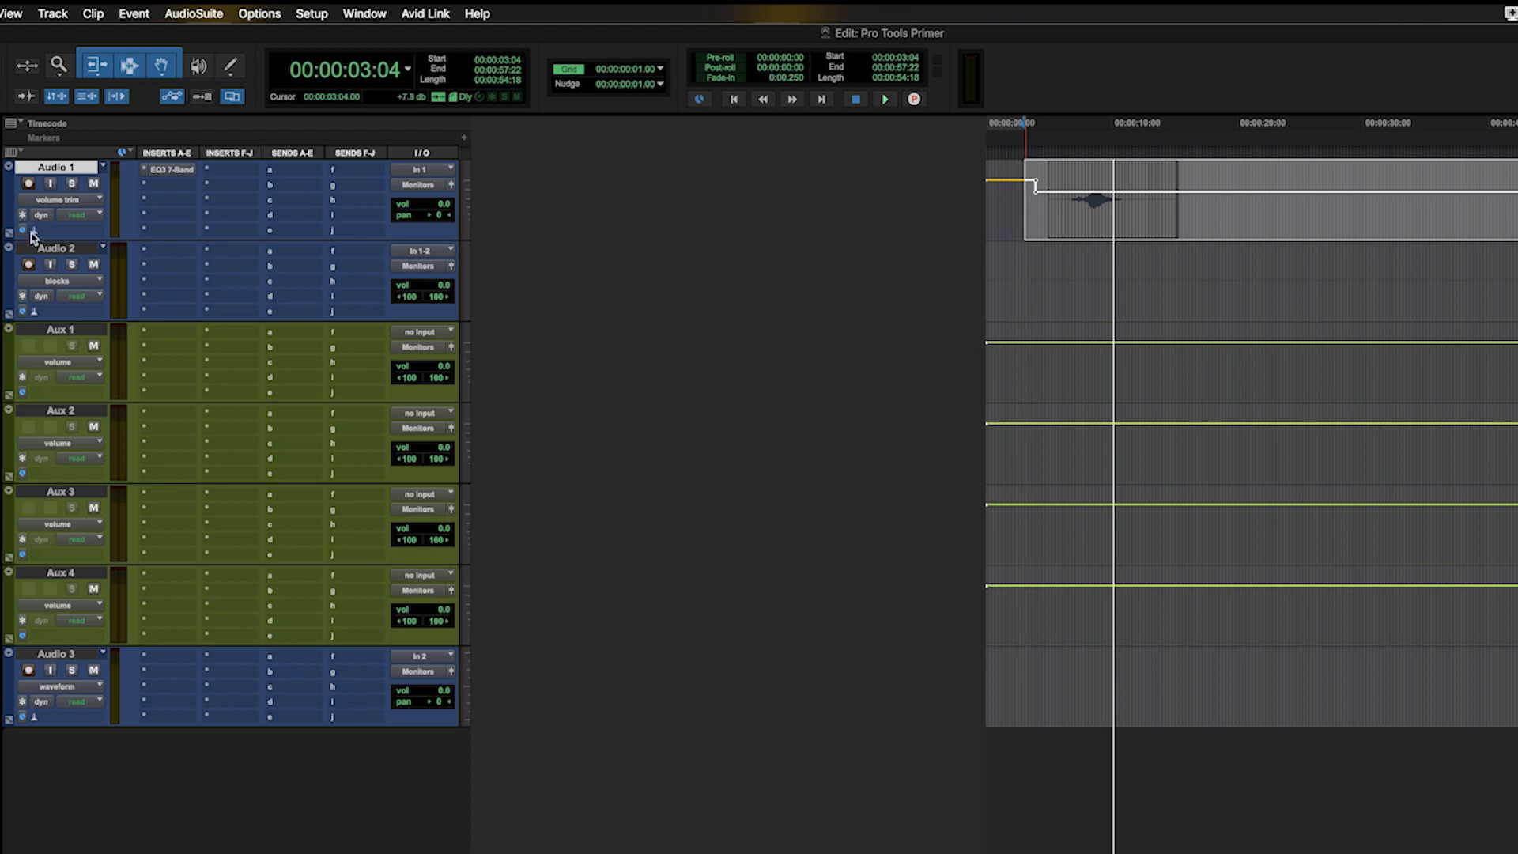
key(Delete)
Step: Switch Audio 1's track view to mute and draw mute automation across the whoosh clip
click(73, 202)
click(64, 217)
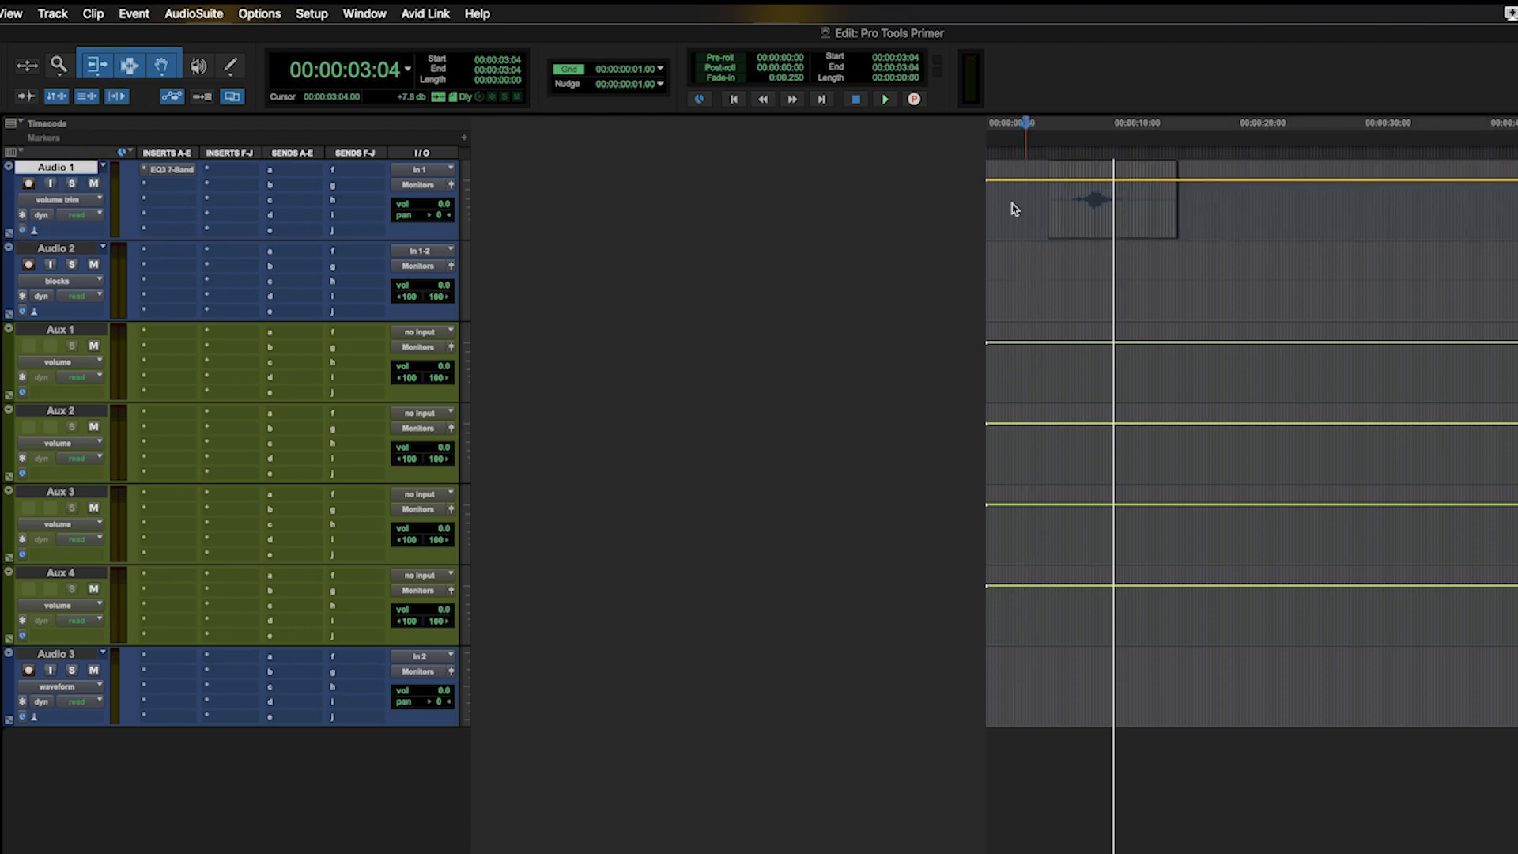
double_click(1071, 196)
drag(1081, 169, 1050, 227)
Step: Play Audio 1 from 00:00:04:08 into the muted section, and again from 00:00:14:18 past its end, watching the mute state
click(1040, 193)
key(space)
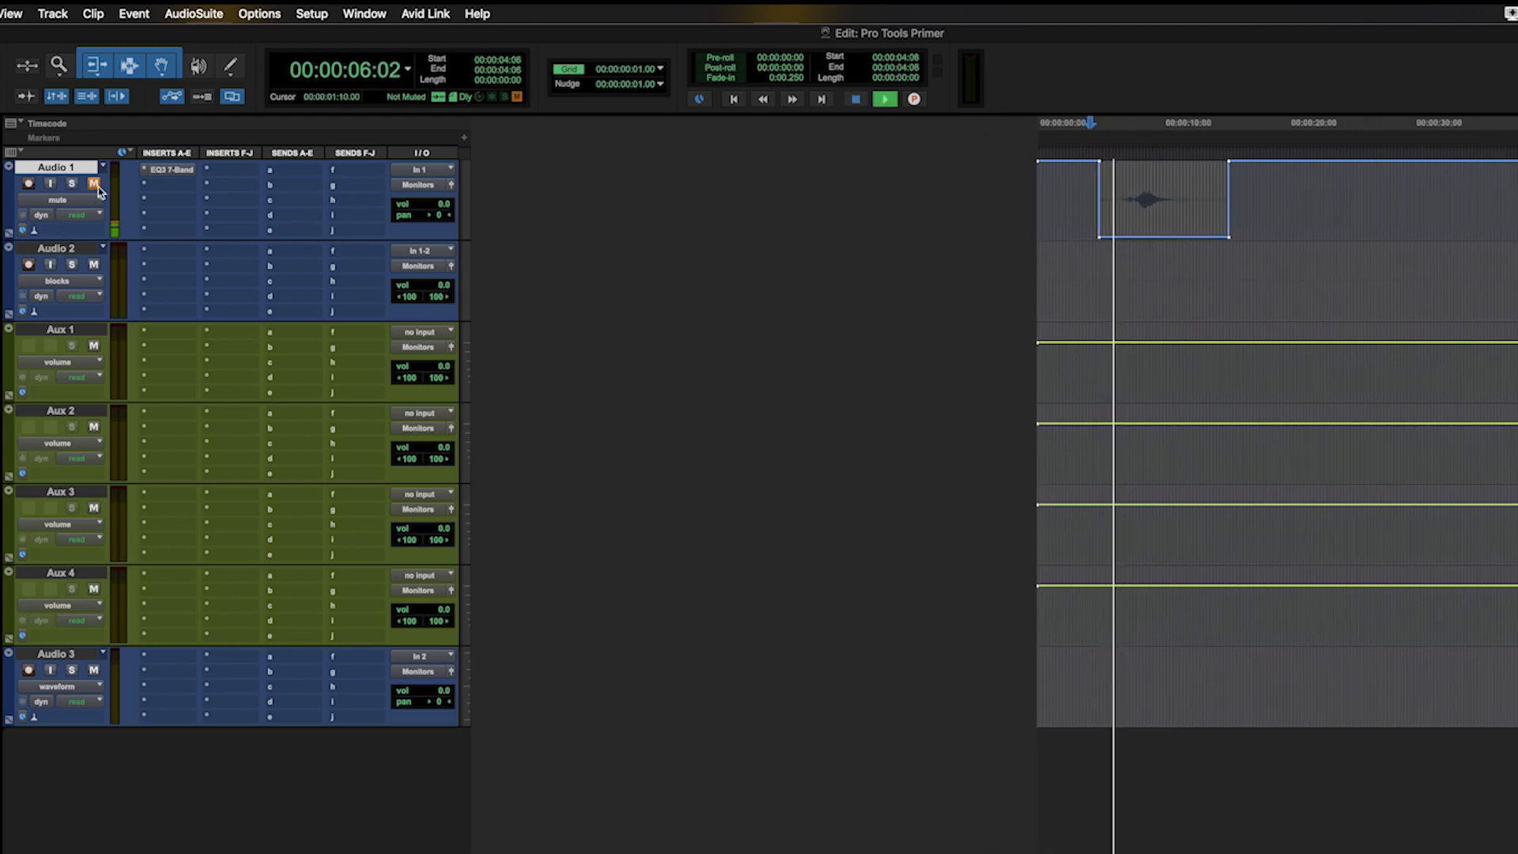
key(space)
click(1208, 185)
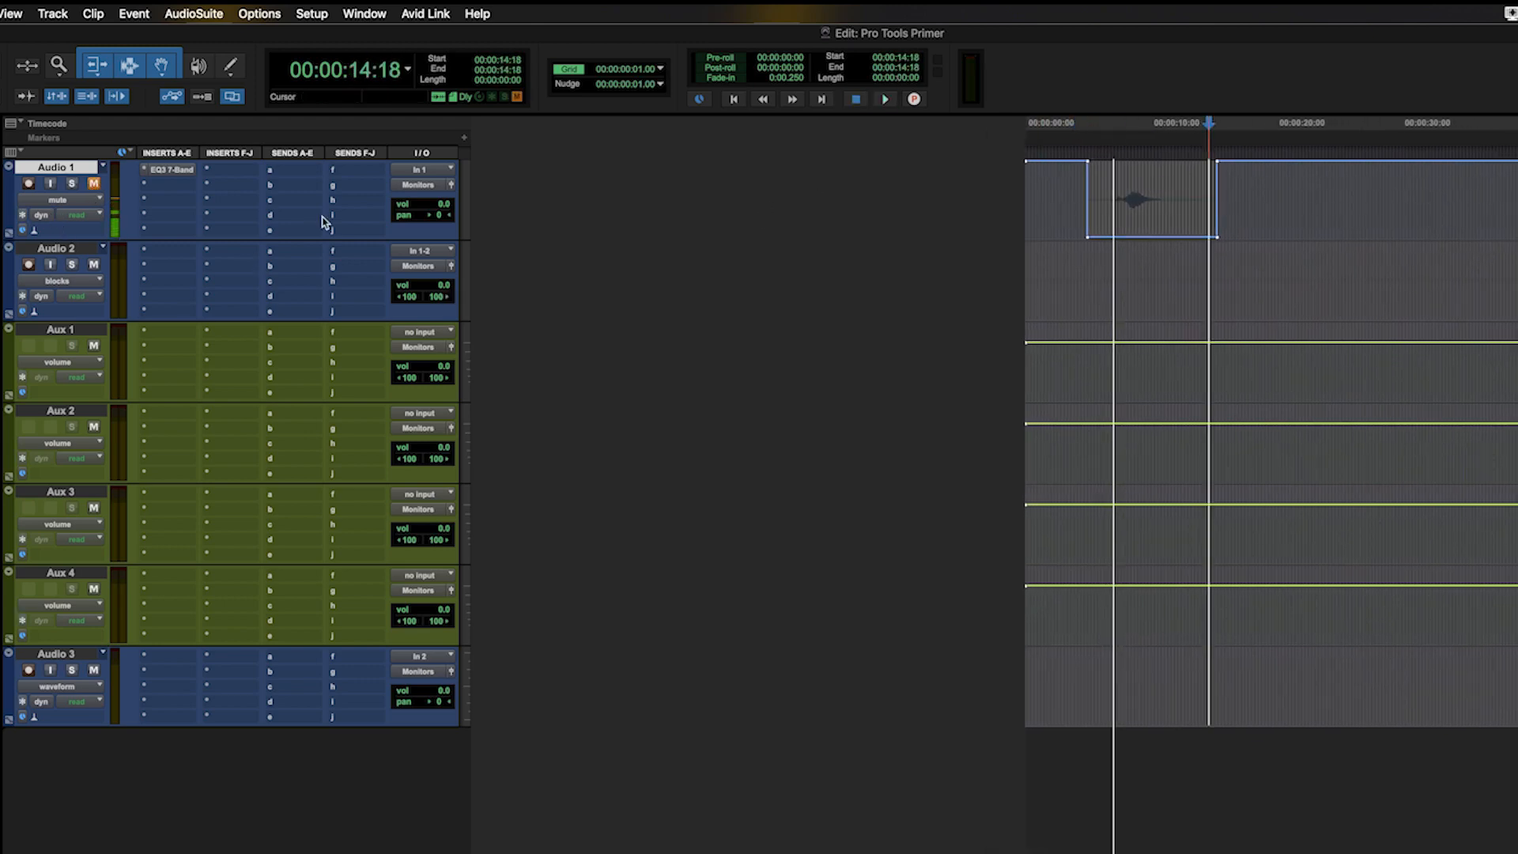
key(space)
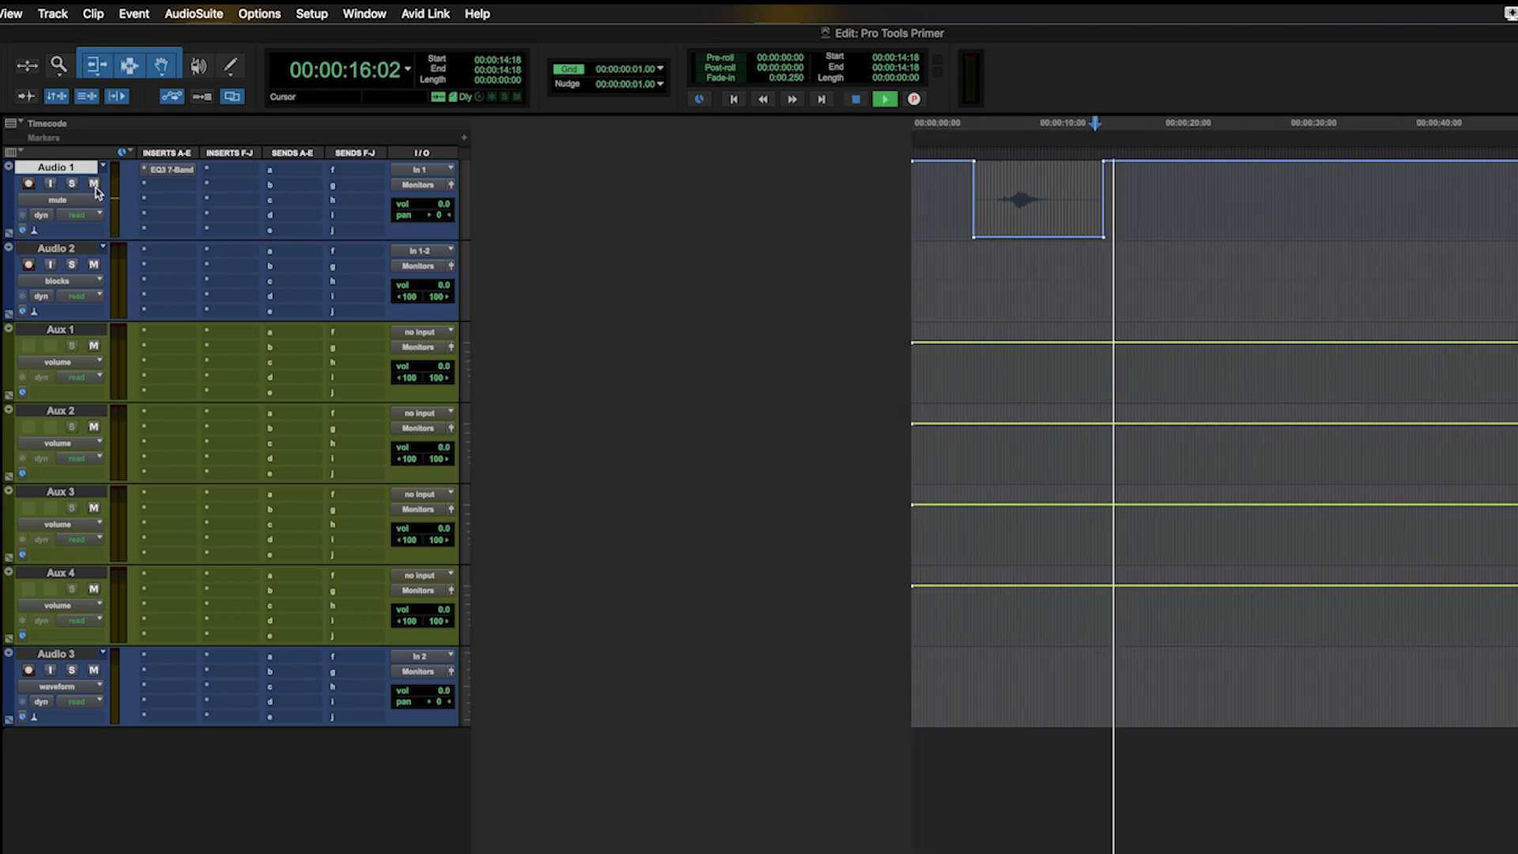
key(space)
Step: Keep Audio 1 in mute view and delete its mute automation from 00:00:03:28 to 00:00:24:24
click(90, 200)
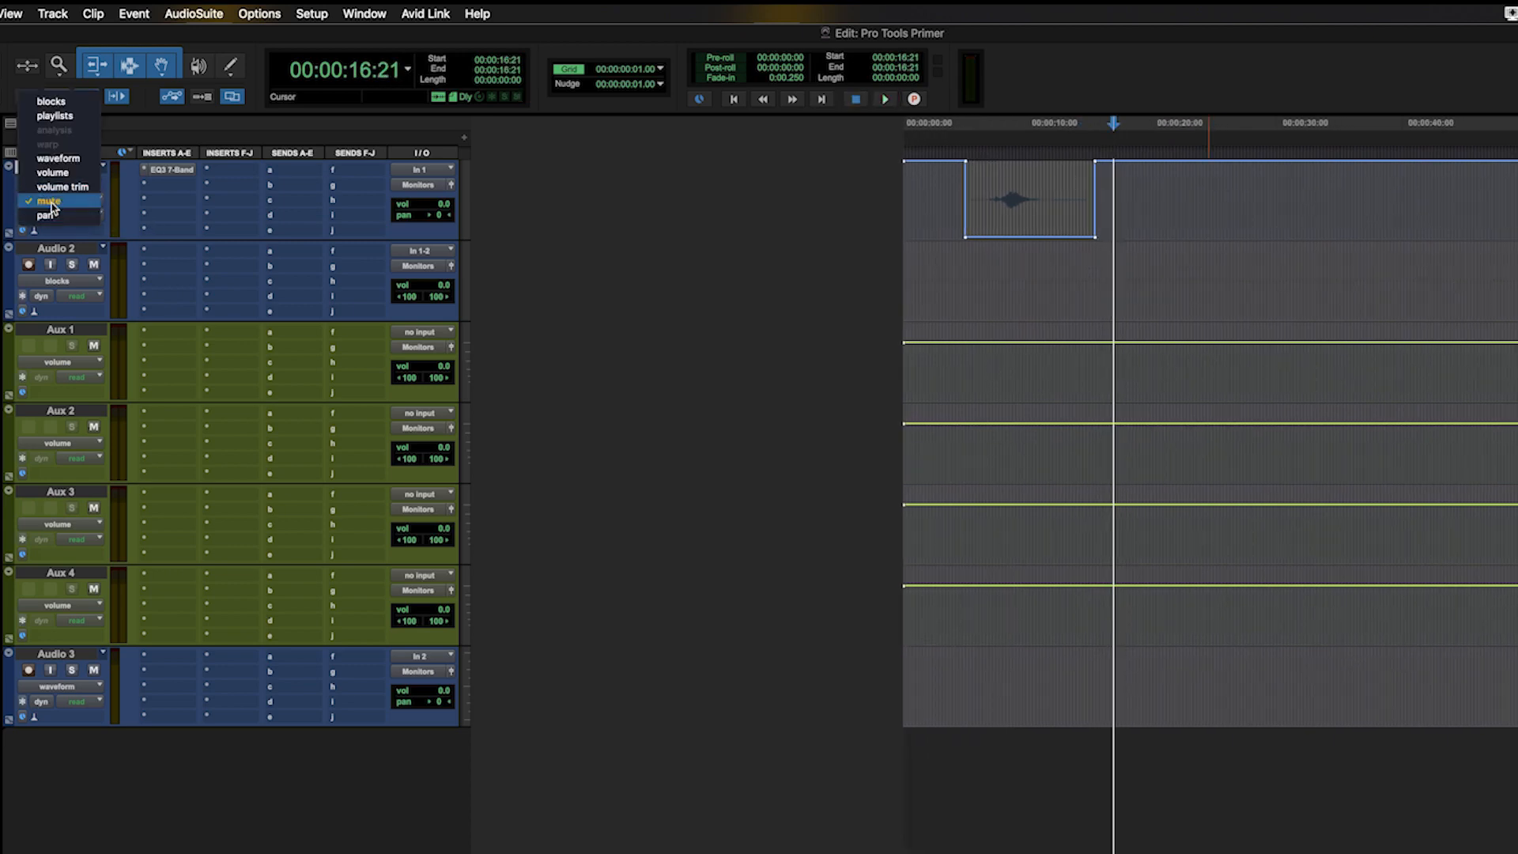
click(50, 204)
drag(953, 192, 1214, 199)
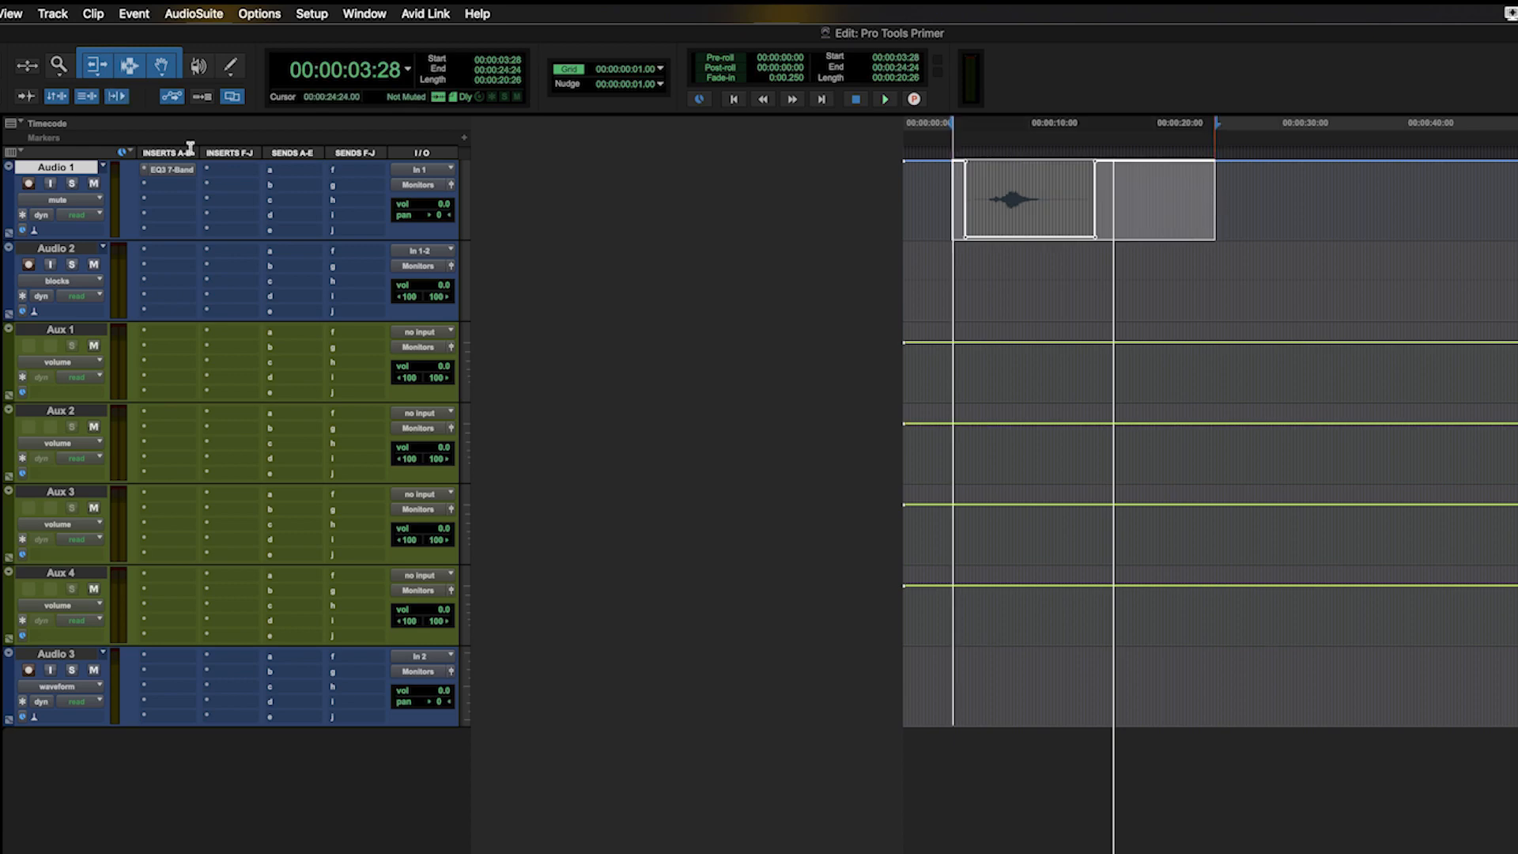
key(Delete)
Step: Switch Audio 1's track view to pan and ramp its automation from 100 left at the whoosh clip's start to centre at its end
click(67, 204)
click(68, 211)
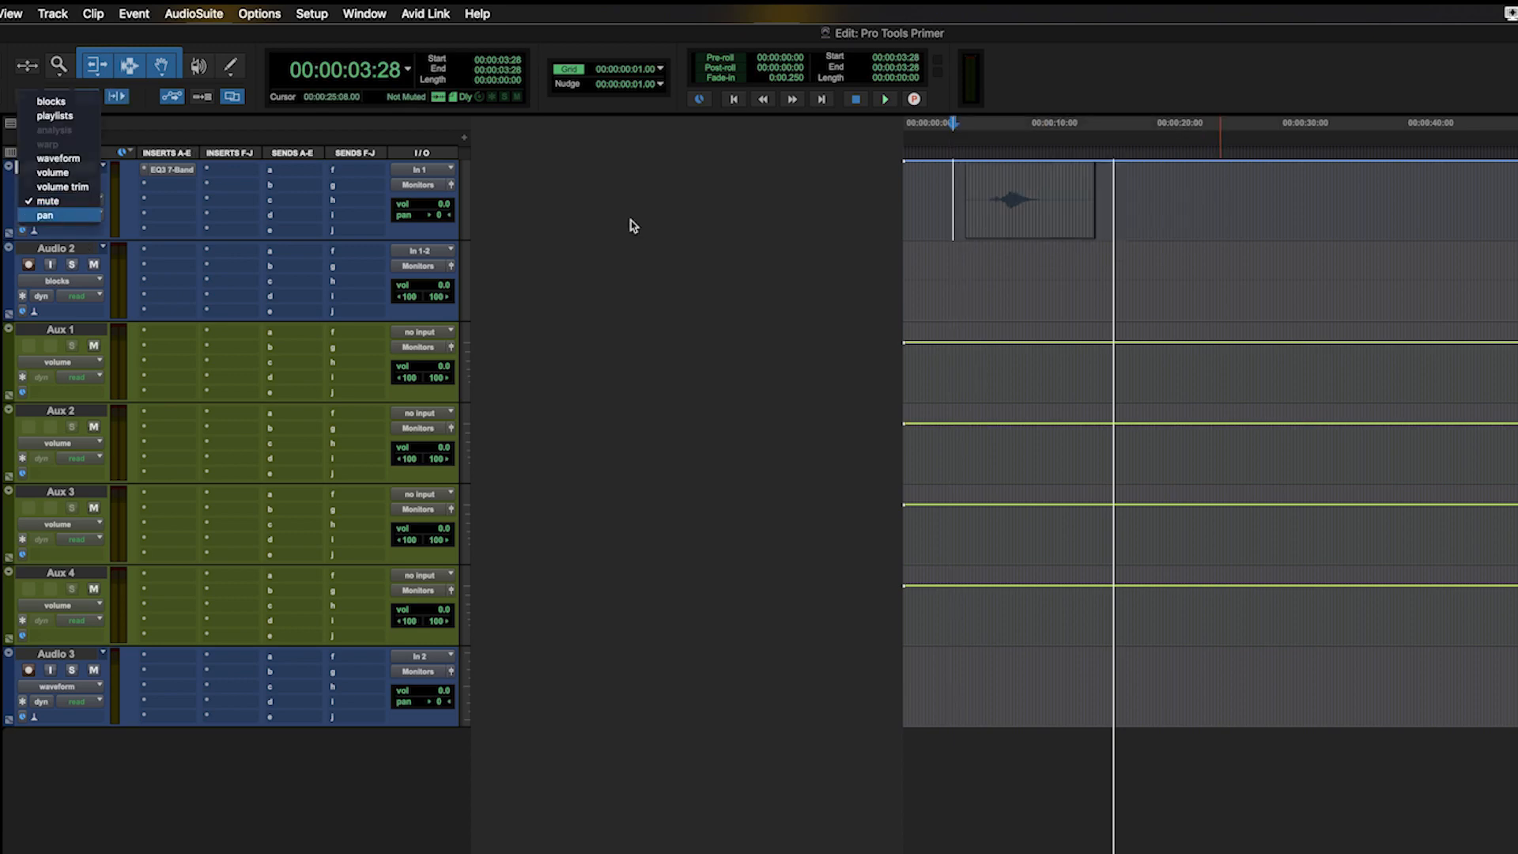
double_click(1009, 177)
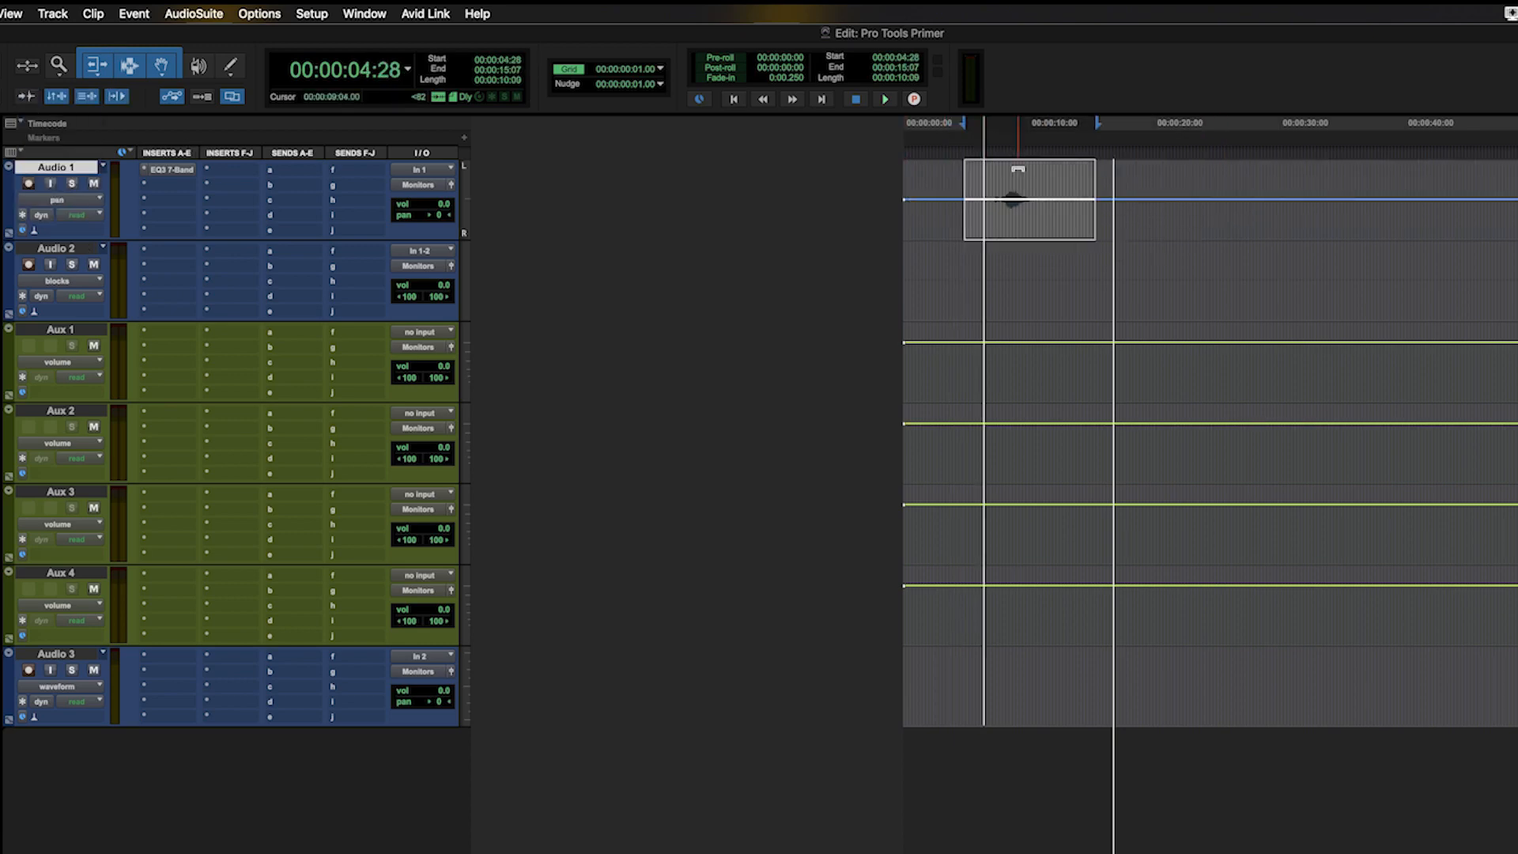
drag(1051, 159, 1051, 159)
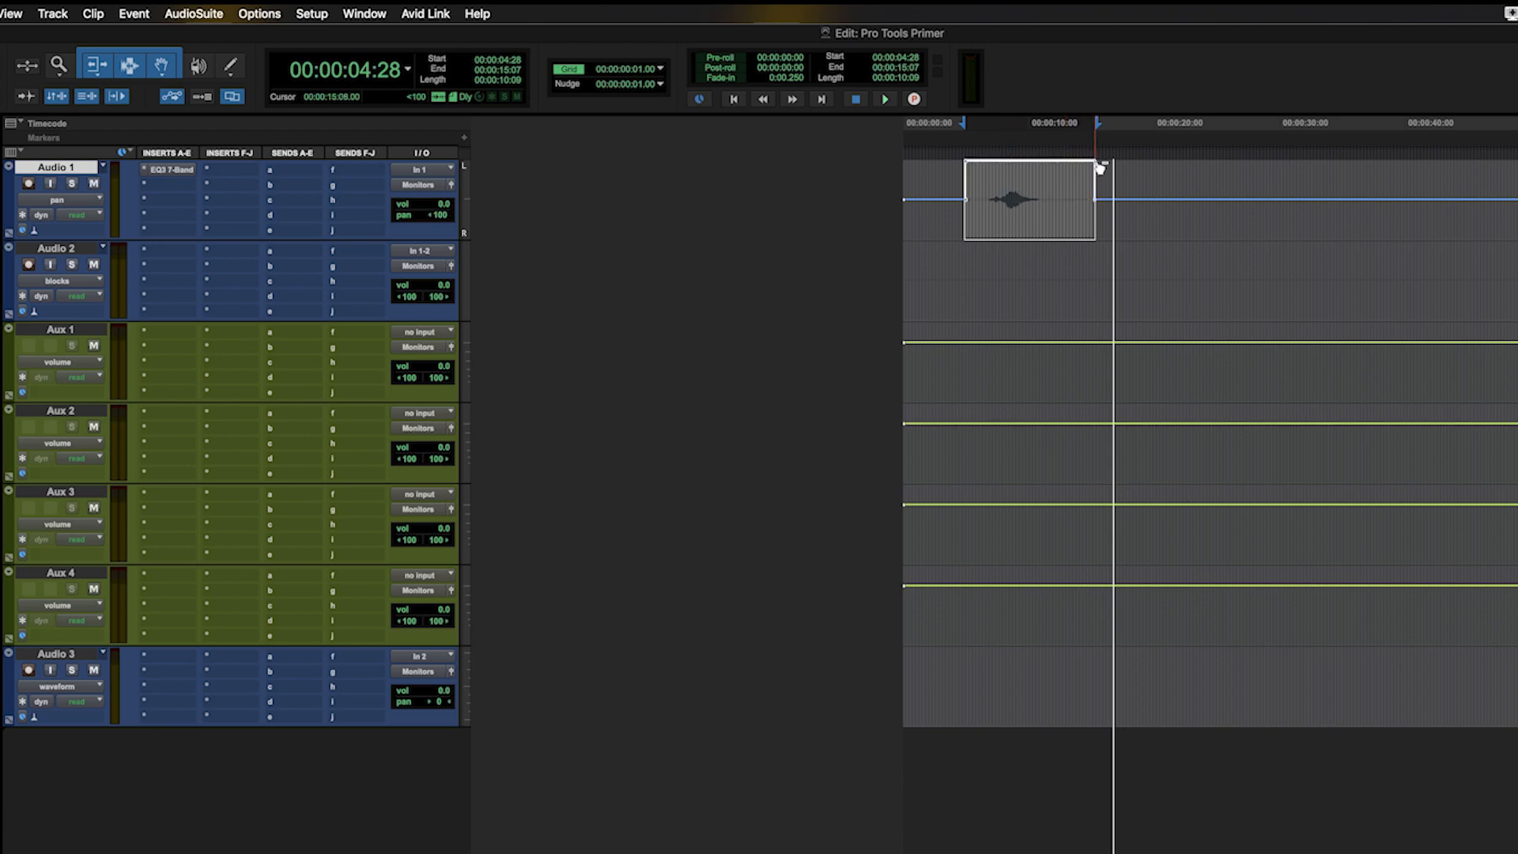
click(954, 207)
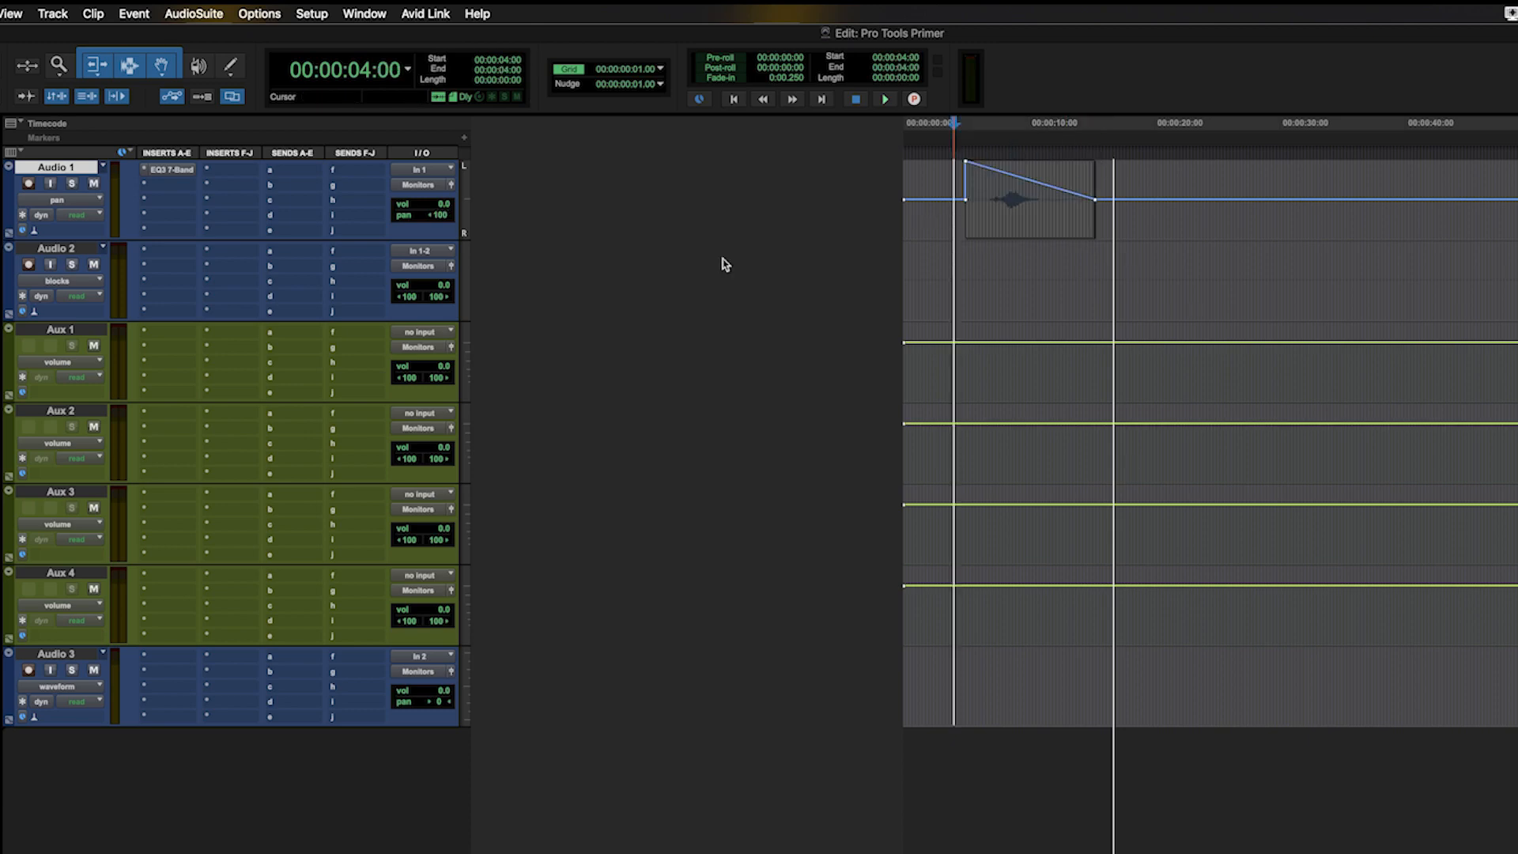
Step: Check Audio 1's pan knob in the Mix window and delete the track's pan automation across the whoosh clip
key(super+equal)
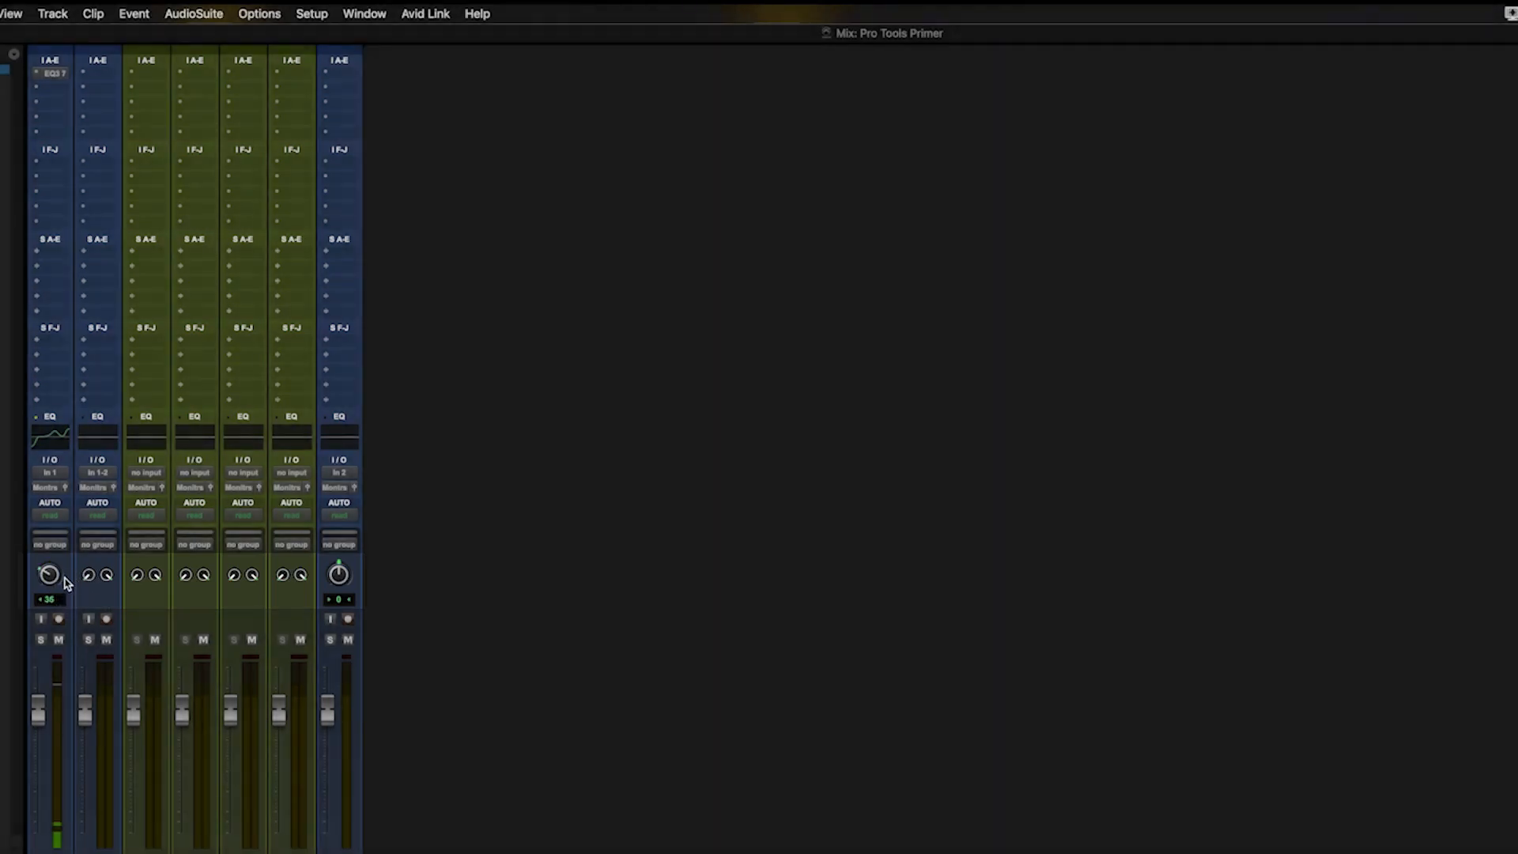
key(super+equal)
drag(1226, 214, 1011, 215)
key(Delete)
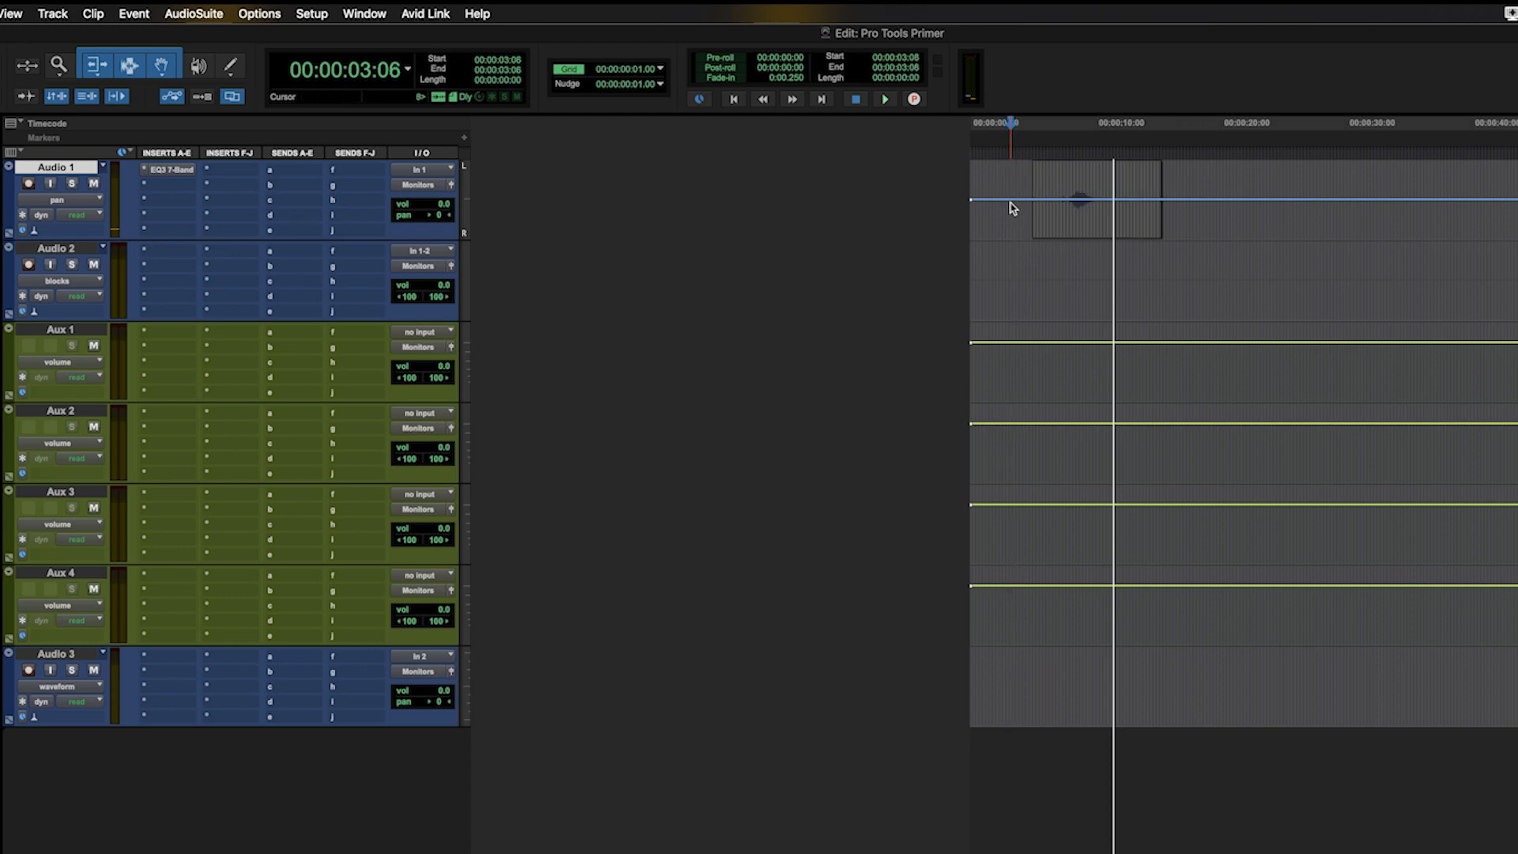
Step: Switch Audio 1's track view to waveform and step its track height repeatedly smaller and larger, ending at large
key(ctrl+minus)
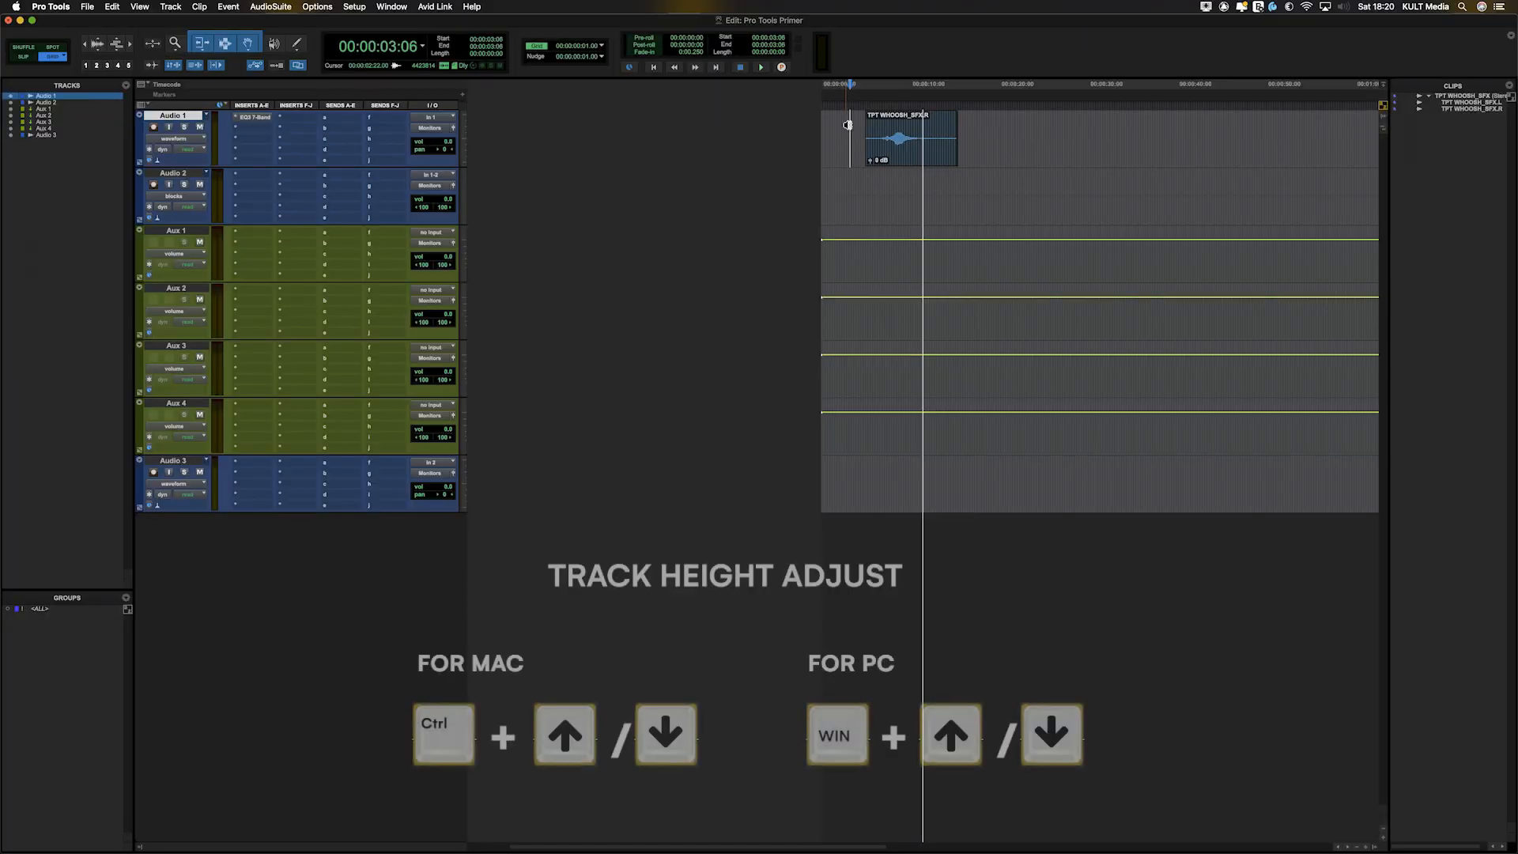
key(ctrl+Up)
key(ctrl+Down)
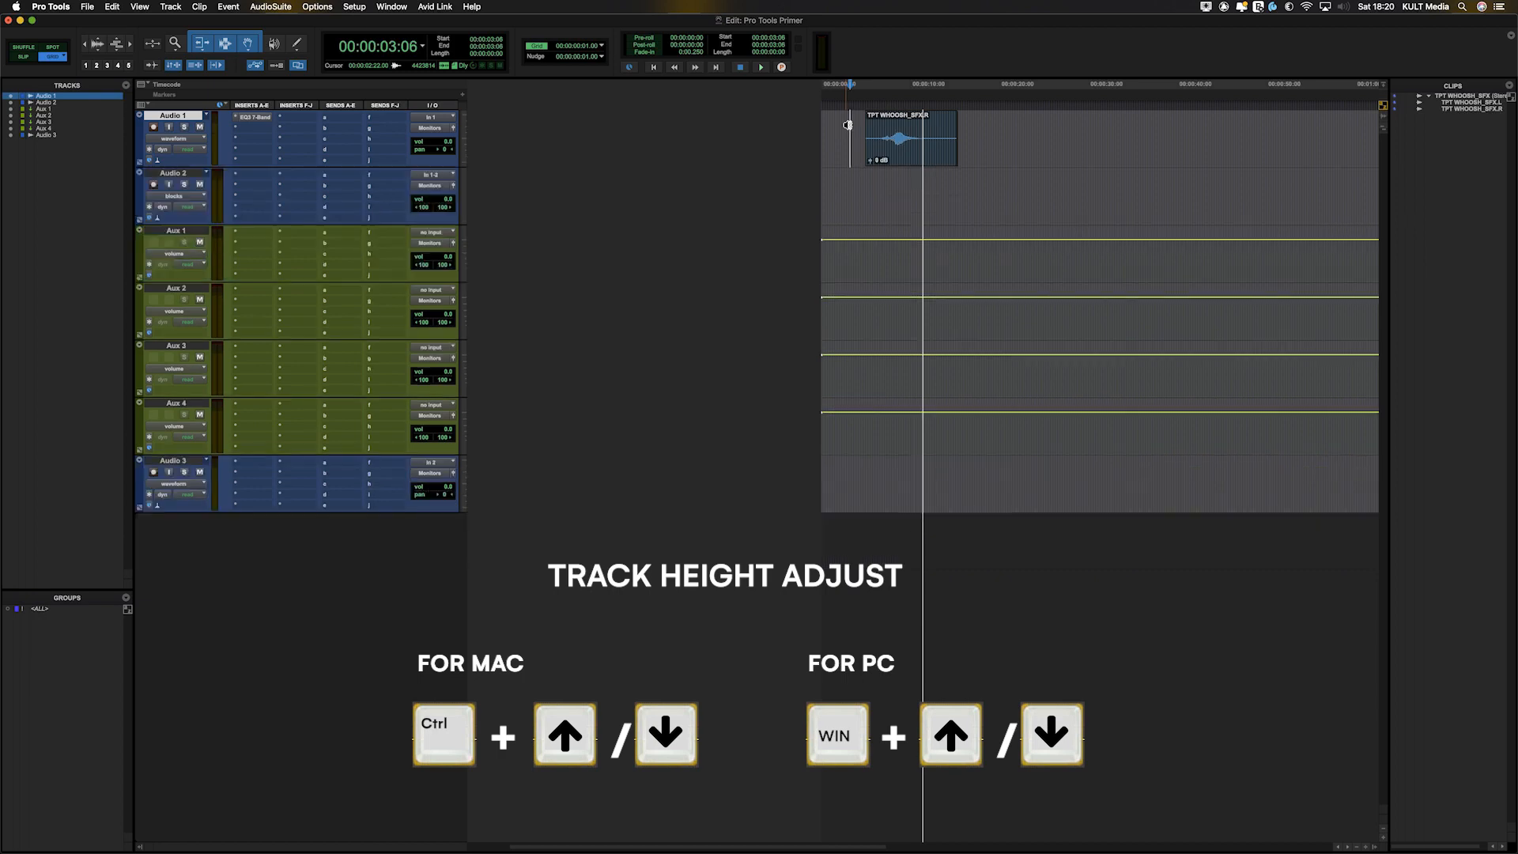
key(ctrl+Up)
key(ctrl+Down)
key(ctrl+Up)
key(ctrl+Down)
key(ctrl+Up)
key(ctrl+Down)
key(ctrl+Up)
key(ctrl+Down)
key(ctrl+Down)
key(ctrl+Up)
key(ctrl+Up)
key(ctrl+Up)
key(ctrl+Up)
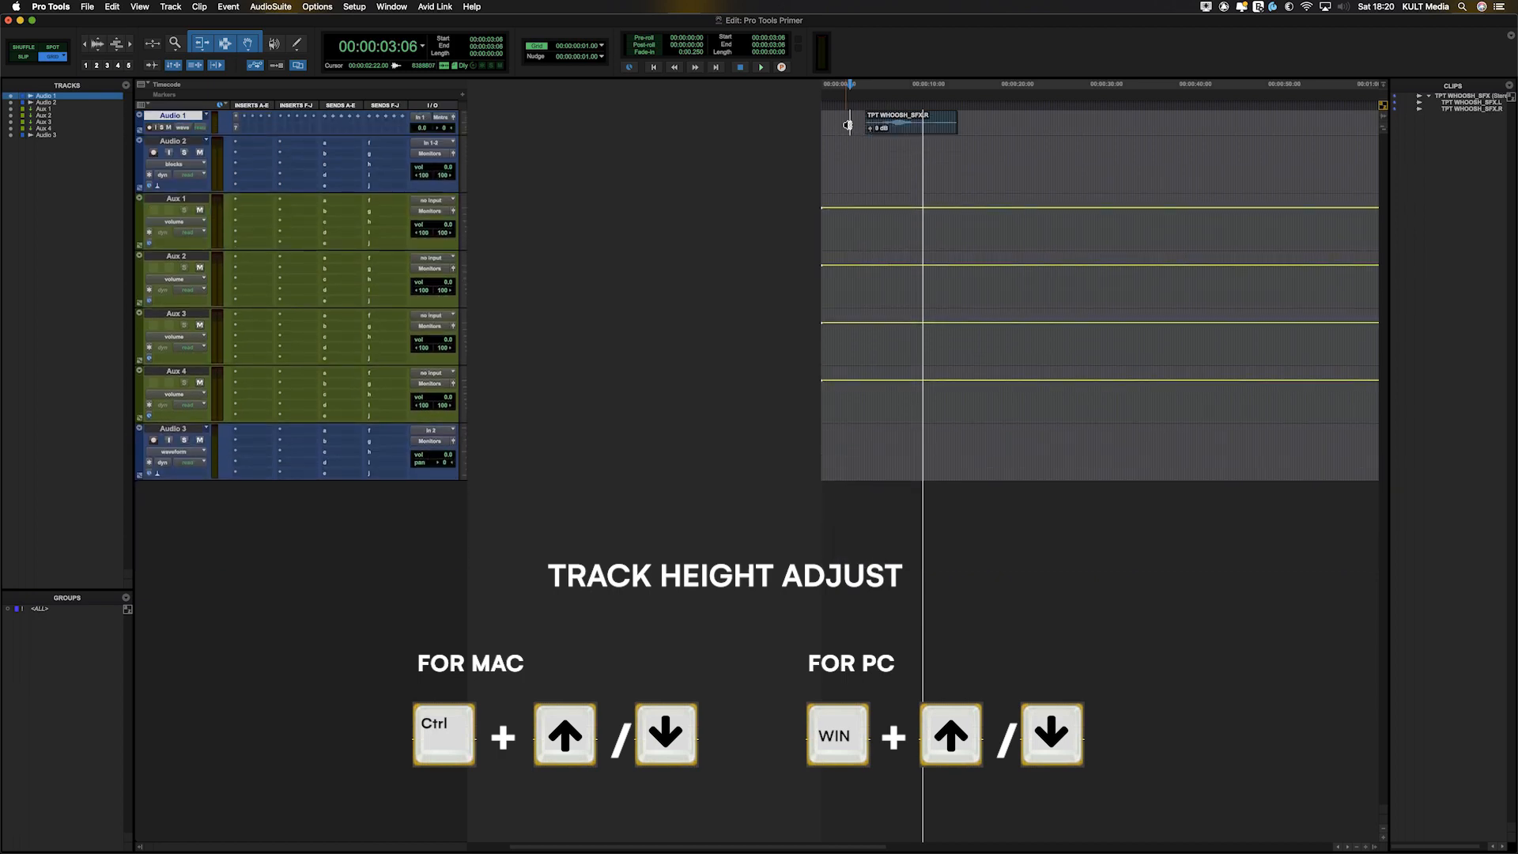
key(ctrl+Down)
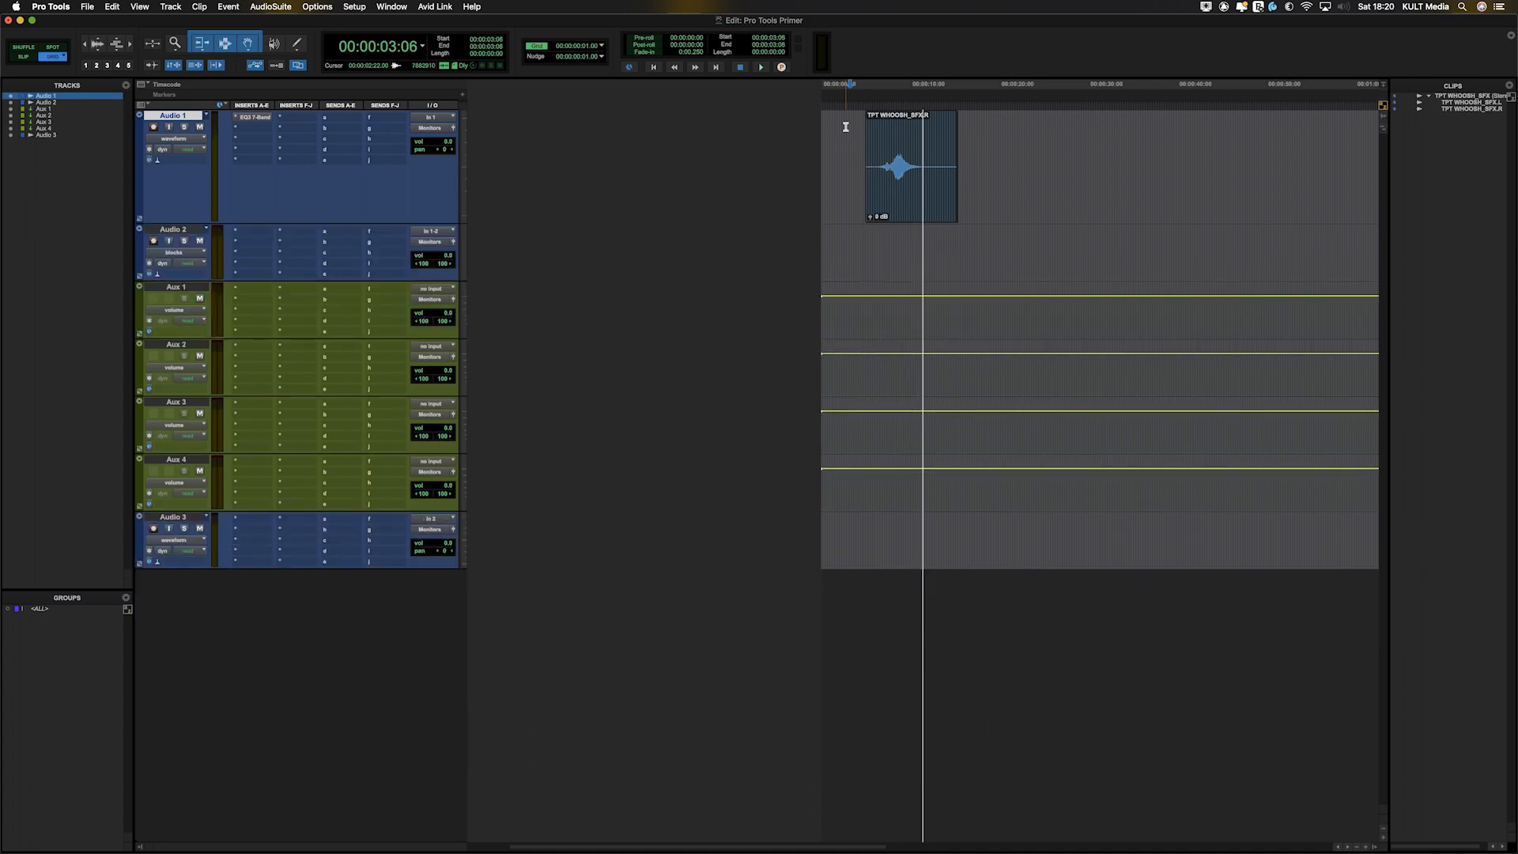
Step: Set Audio 1's track height to micro
click(464, 169)
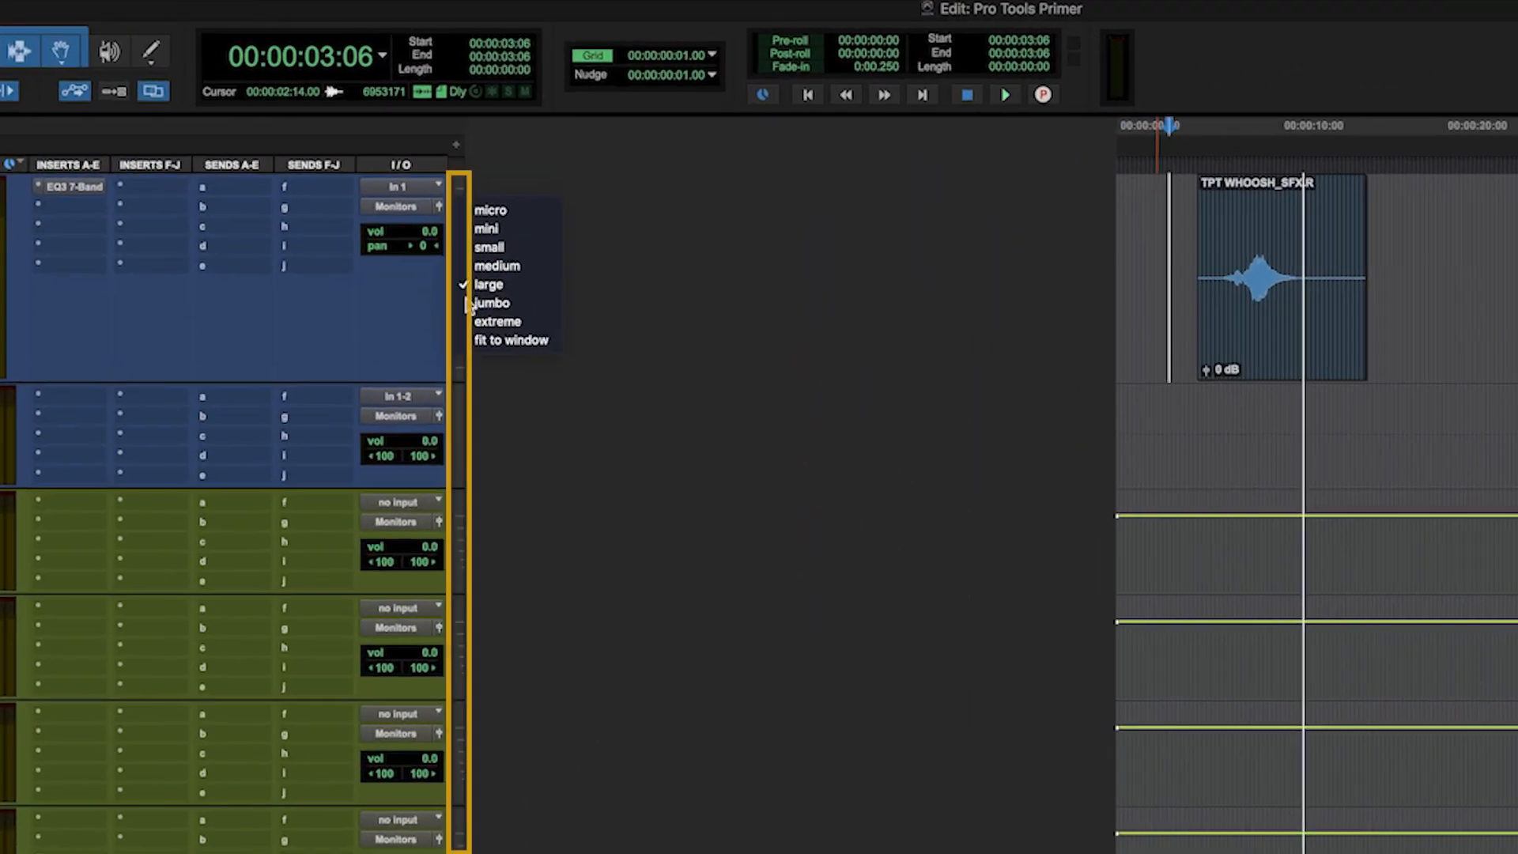
click(494, 231)
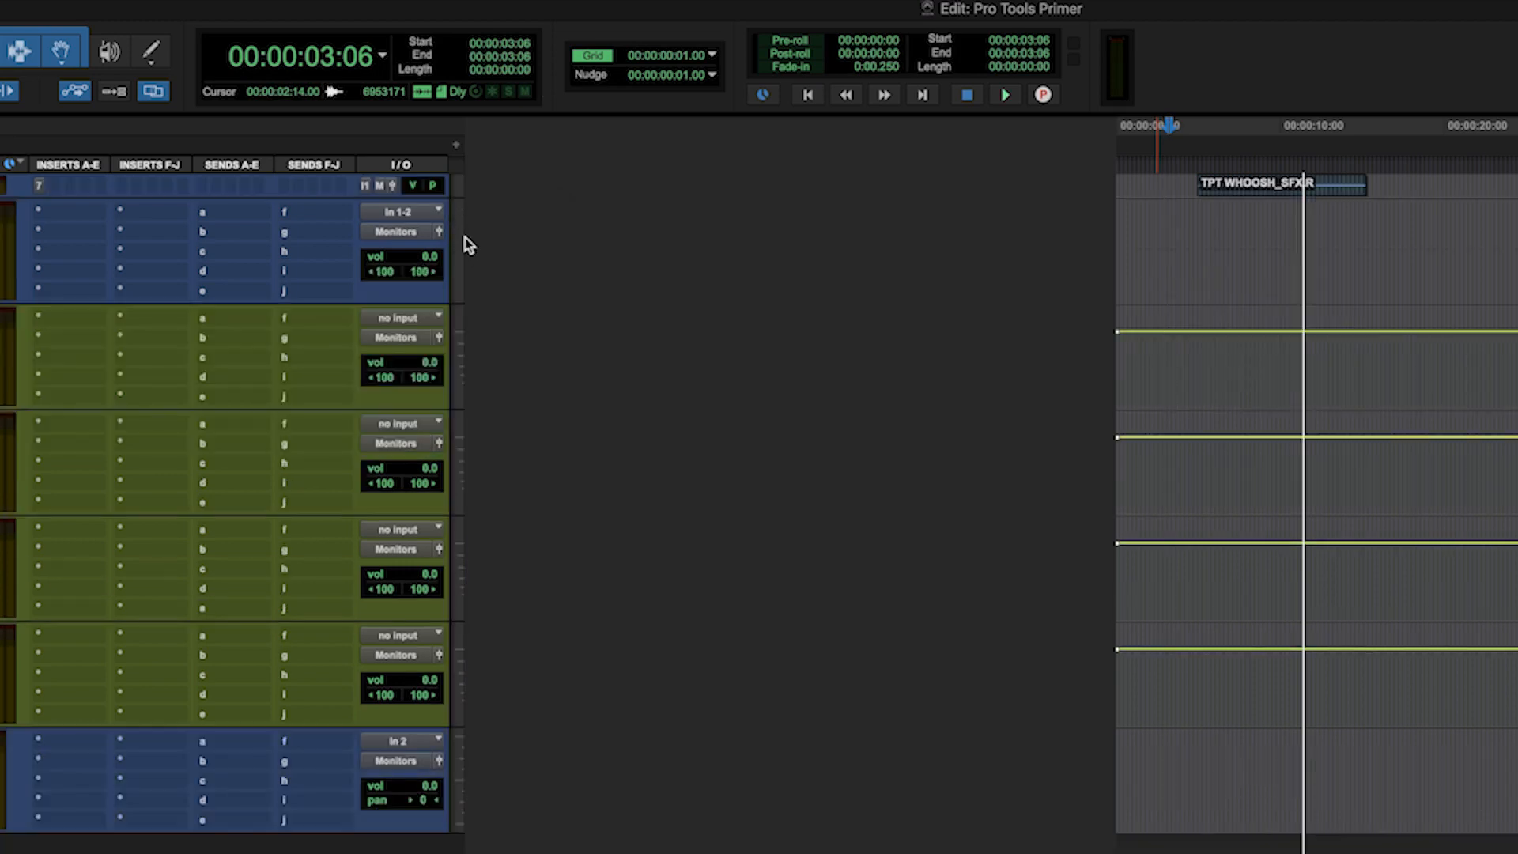
click(462, 193)
click(510, 269)
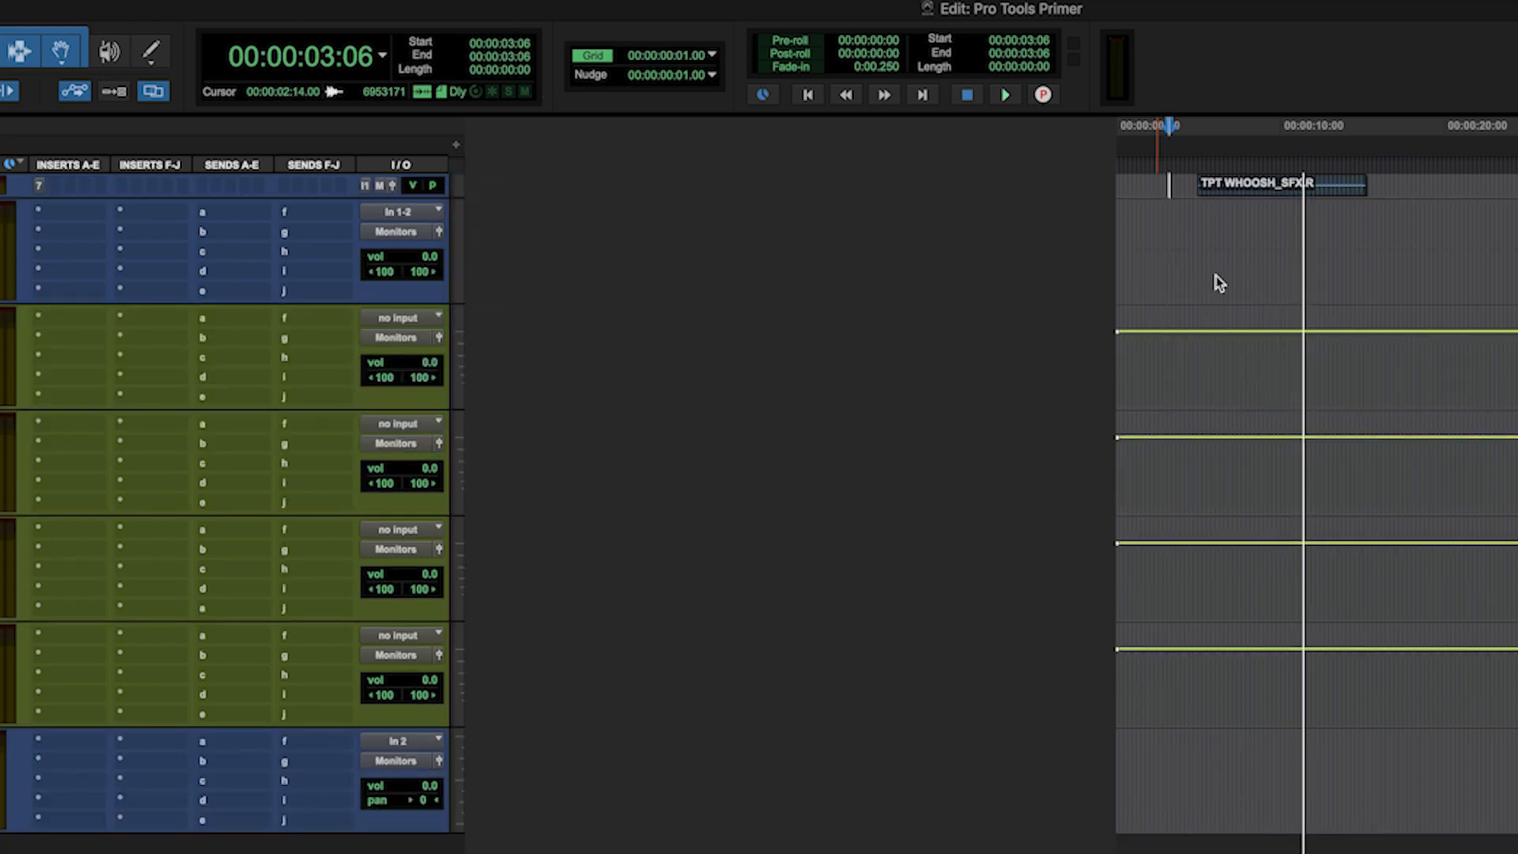